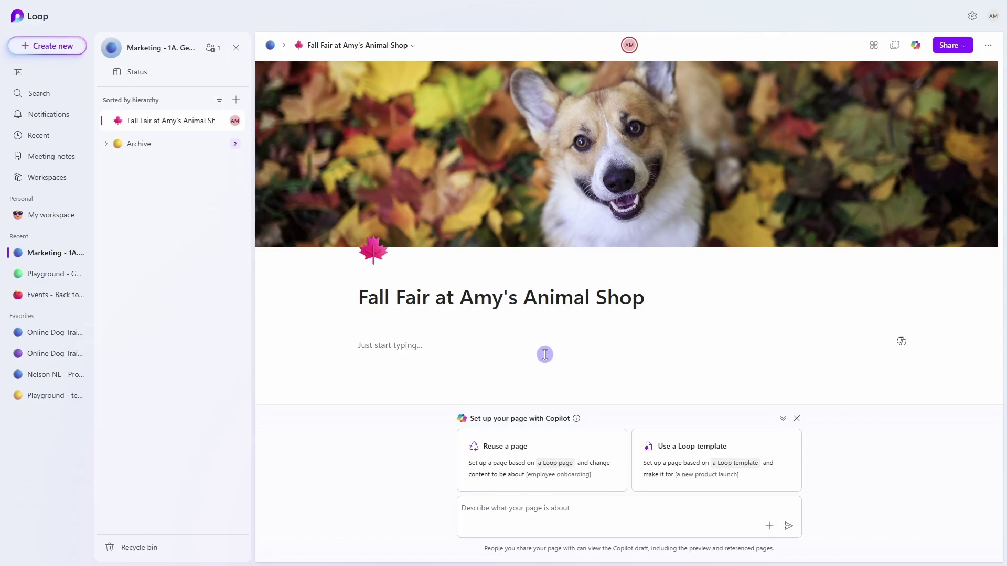
# Ask Copilot to draft a detailed fall fair plan, referencing the fall fair Outline .docx.
pyautogui.write('/')
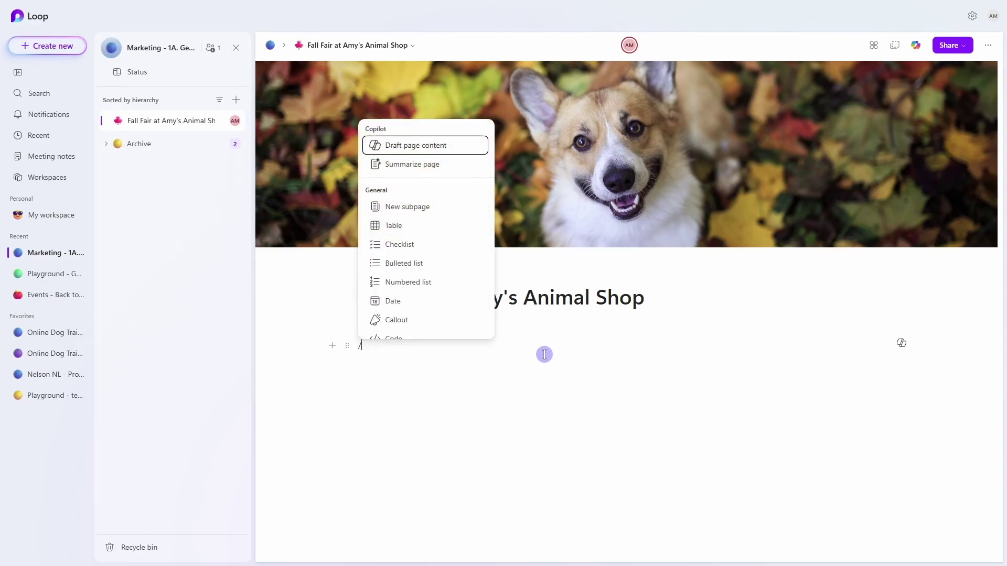
pyautogui.write('draft')
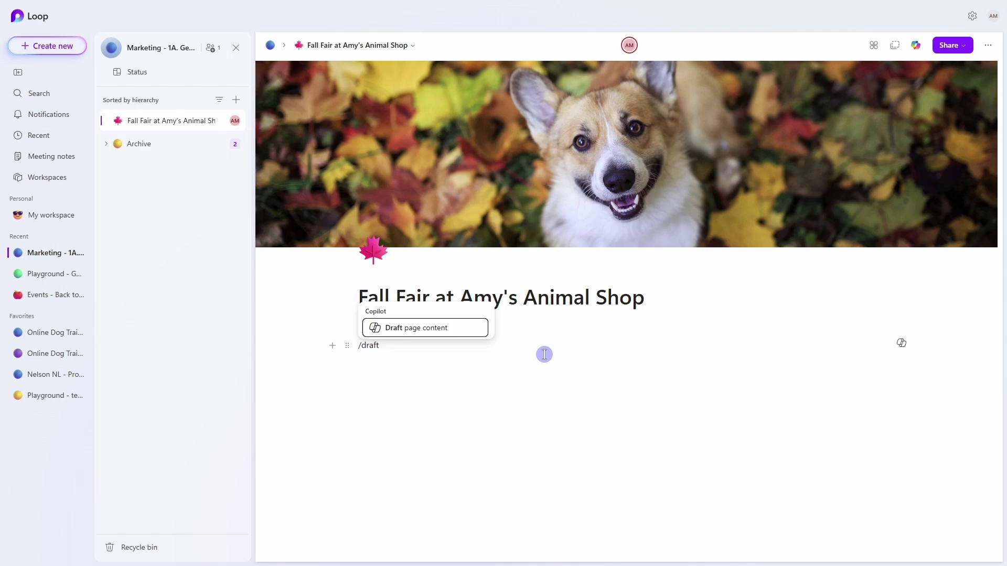
pyautogui.click(475, 335)
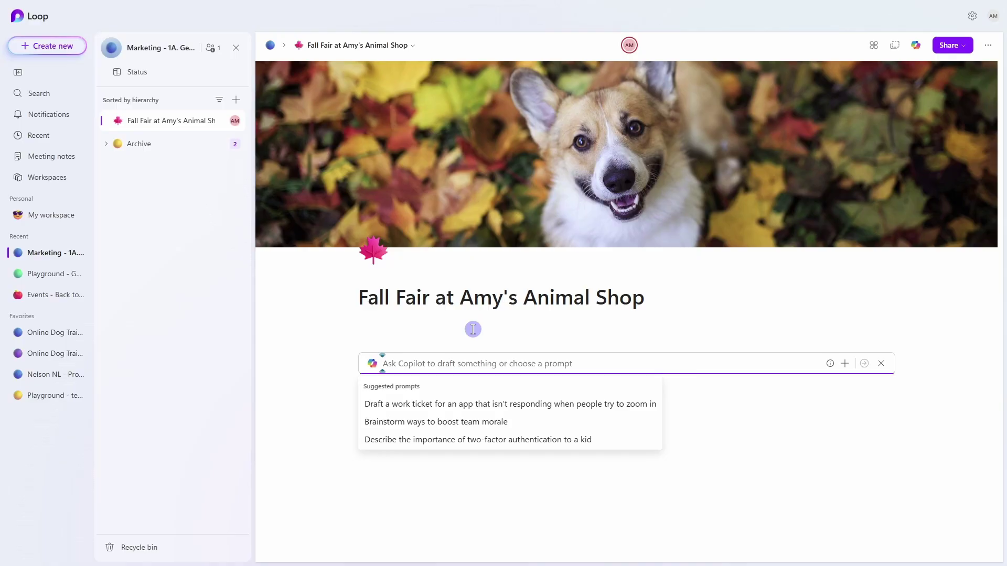
pyautogui.write("Draft a detailed plan for the fall fair at Amy's animal shop")
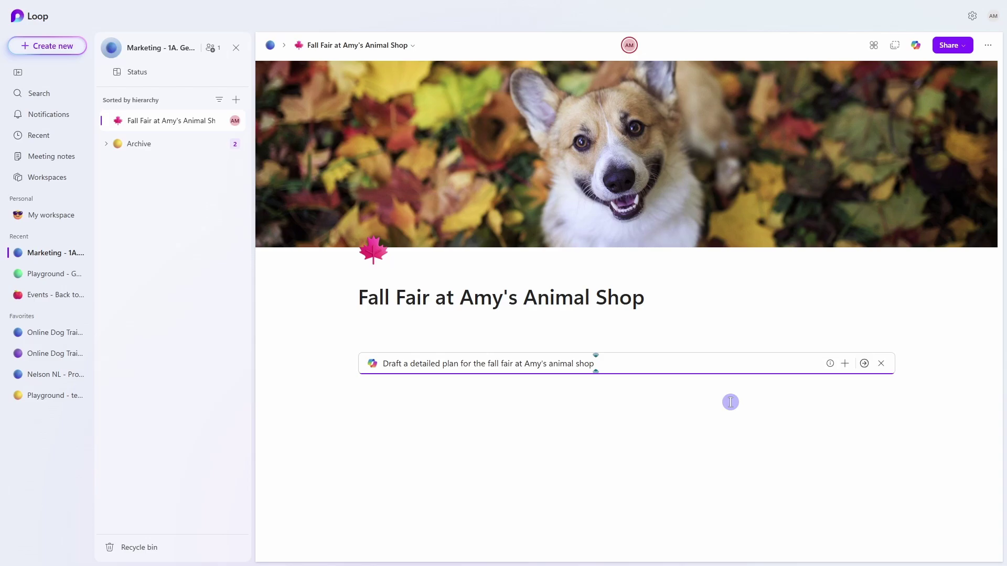
pyautogui.write('/')
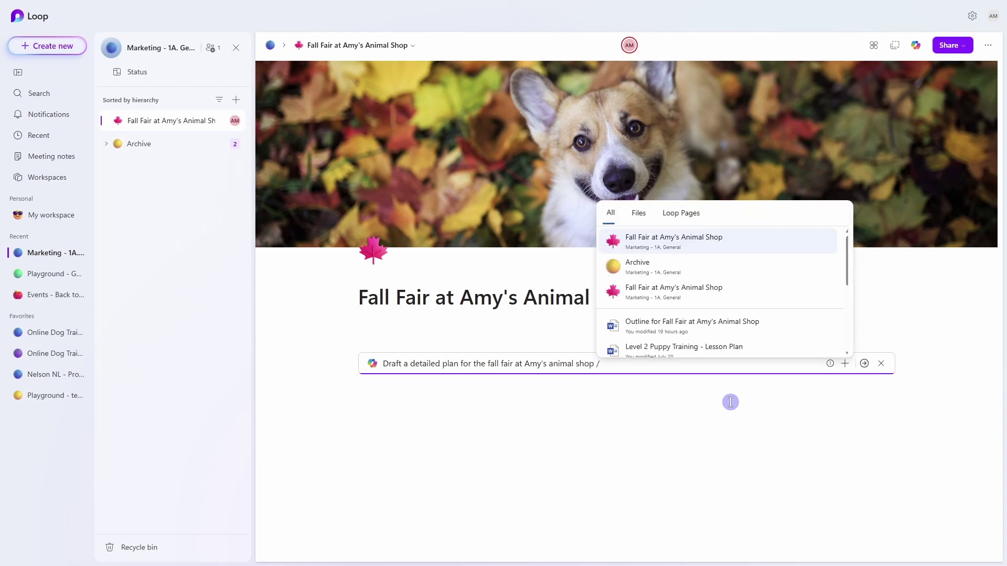
pyautogui.write('outline for fall')
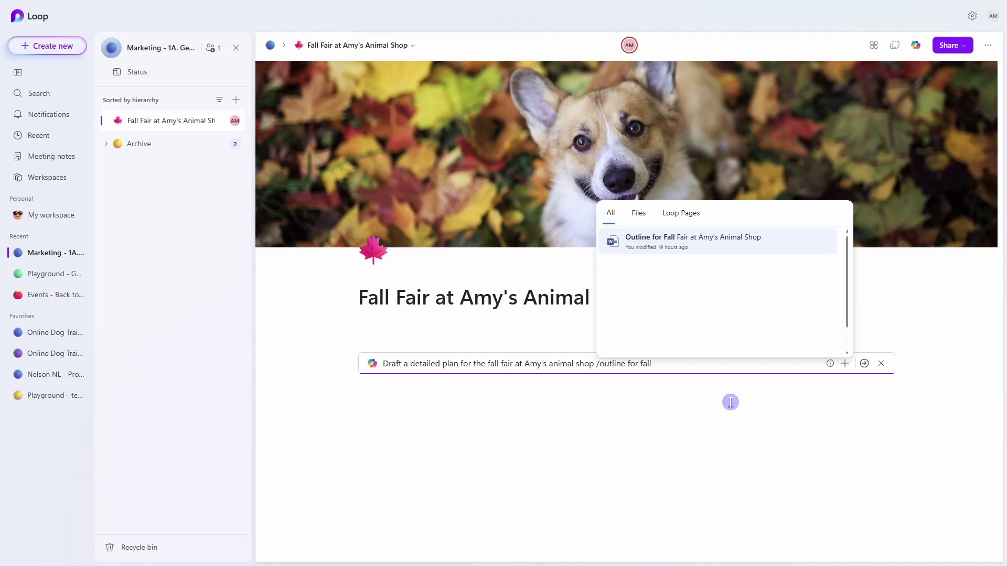
pyautogui.press('Return')
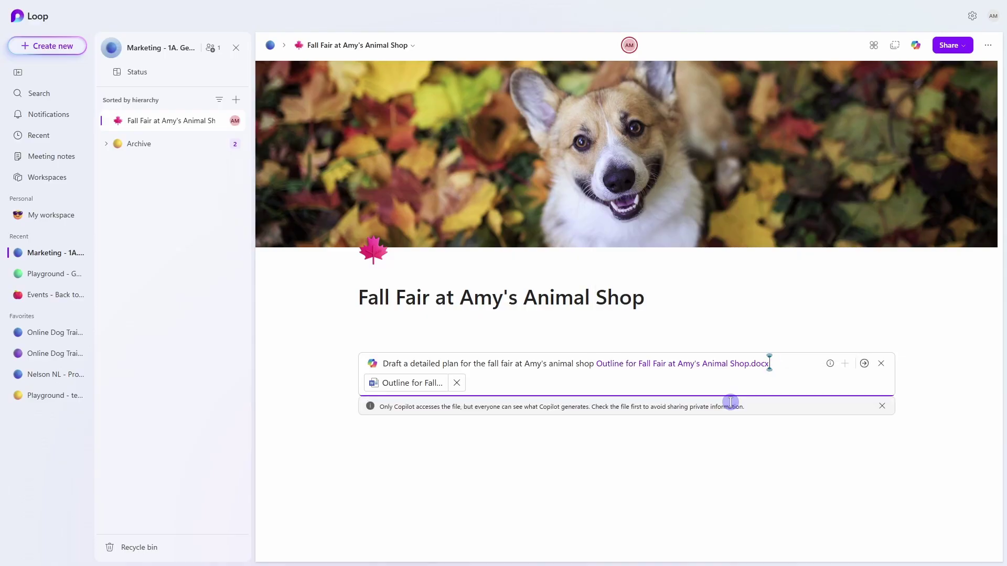
pyautogui.press('Return')
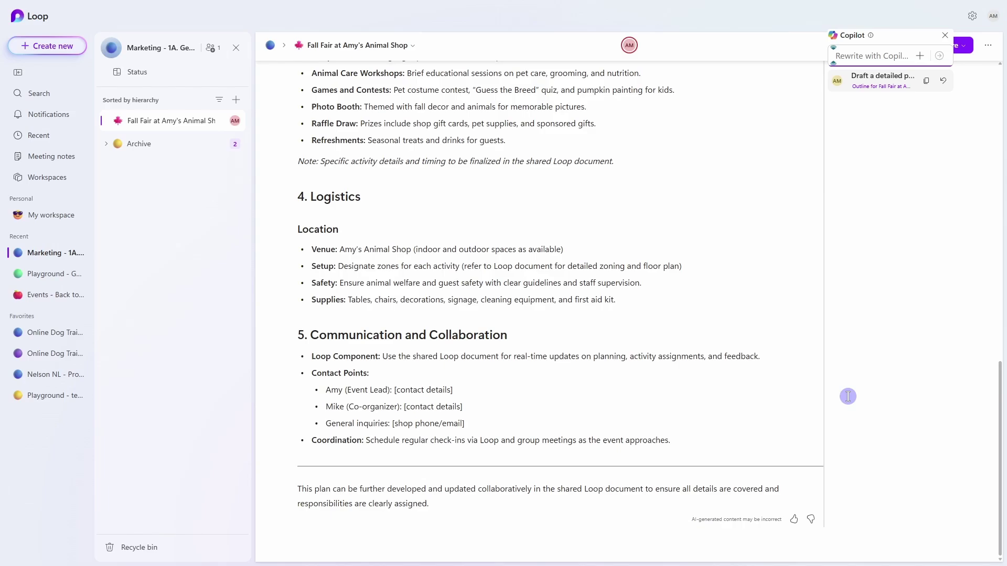
# Scroll back up to the top of the drafted fall fair plan.
pyautogui.scroll(4, 845, 396)
pyautogui.scroll(10, 845, 396)
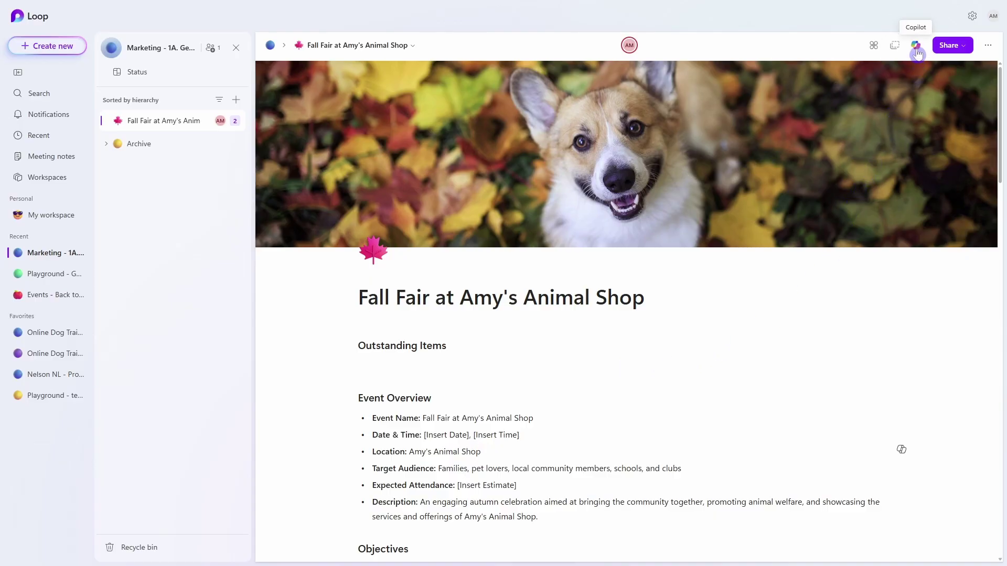
# Ask Copilot in the side chat for the outstanding action items from the page comments.
pyautogui.click(917, 53)
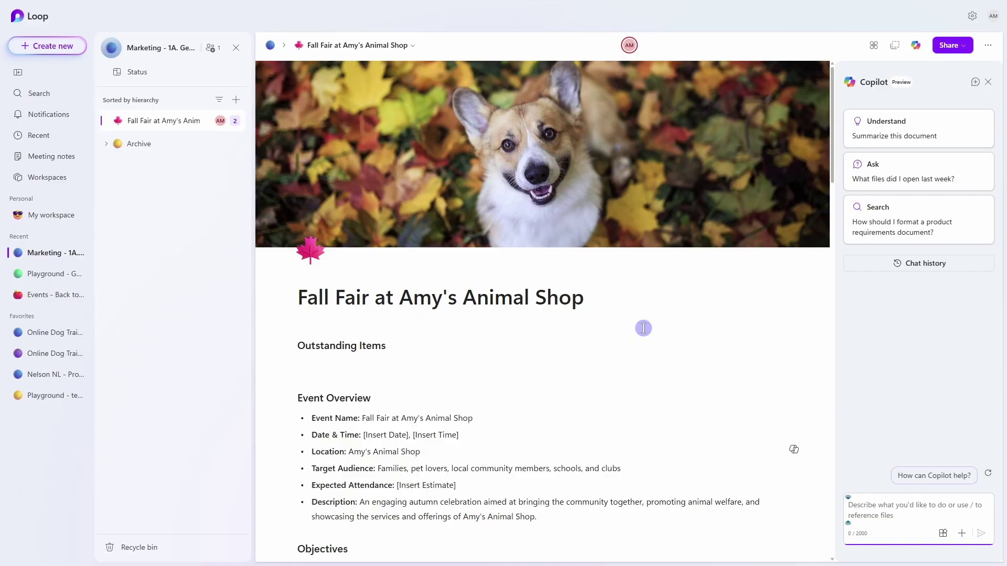
pyautogui.scroll(-9, 643, 333)
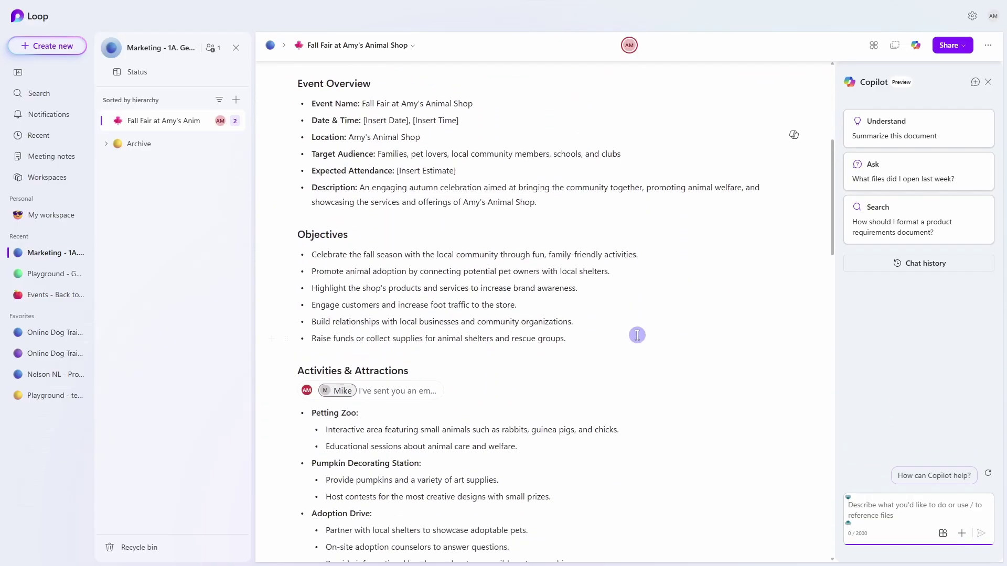
pyautogui.scroll(-1, 629, 329)
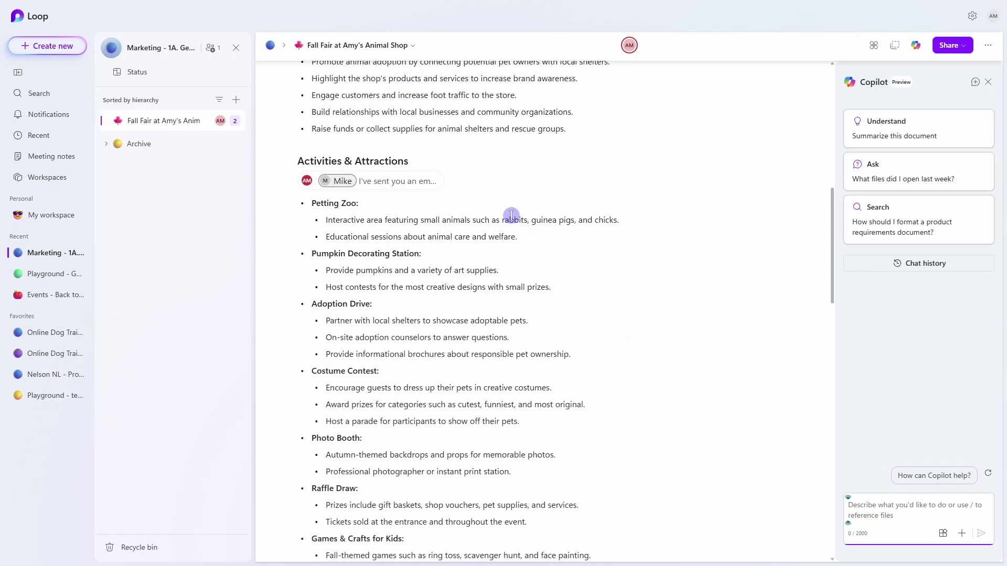
pyautogui.scroll(-6, 632, 243)
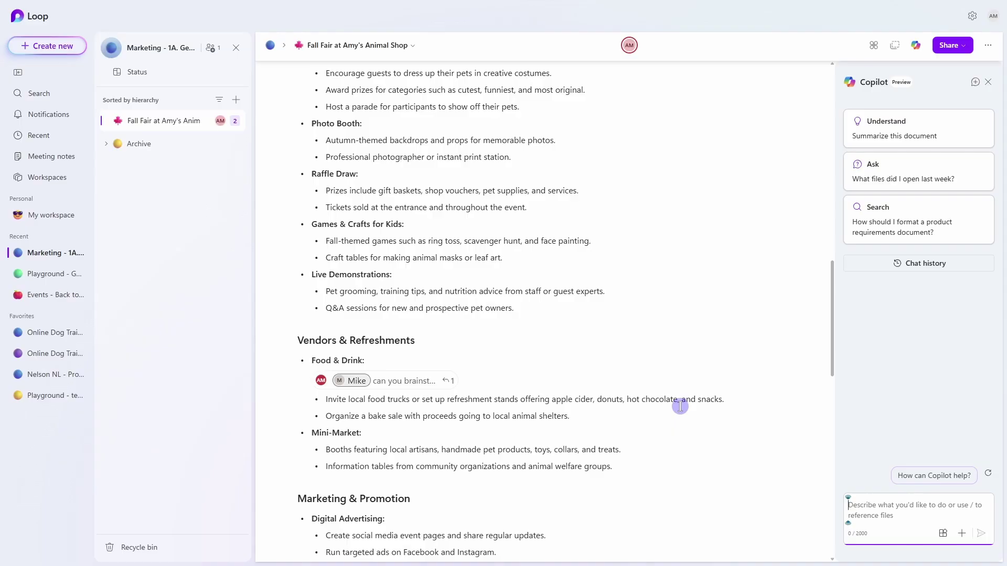
pyautogui.click(943, 513)
pyautogui.write('reference the outstanding action items from comments on this page')
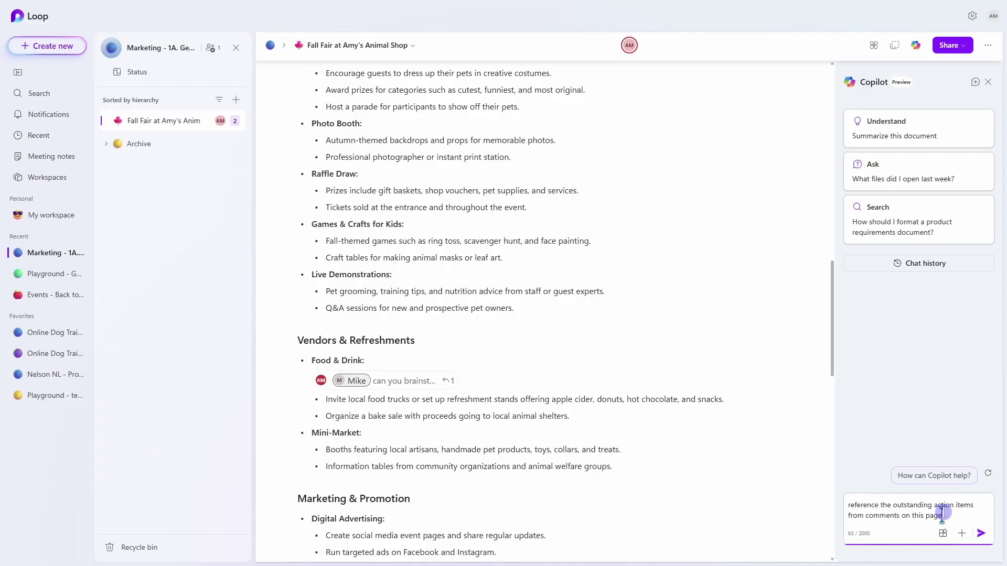
pyautogui.press('Return')
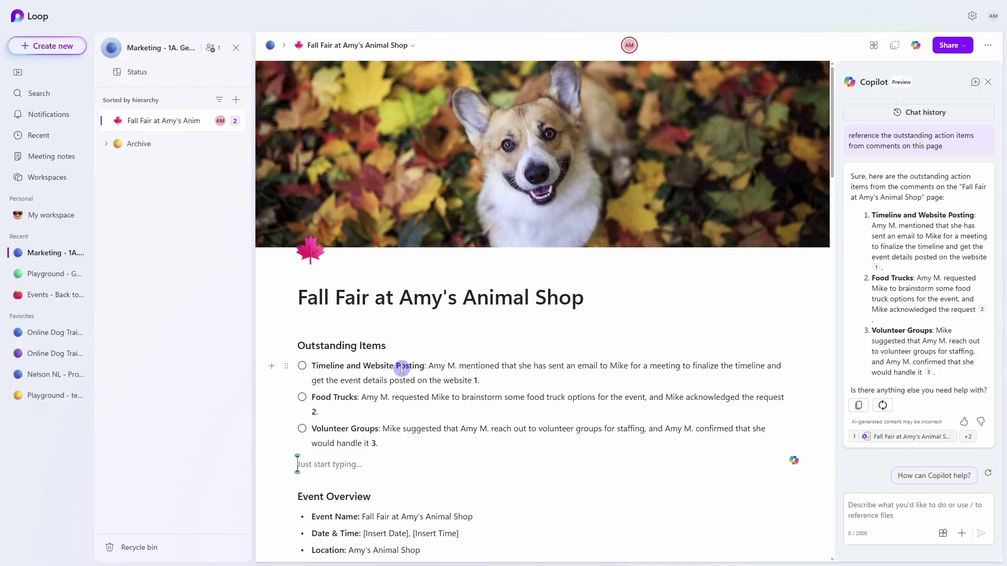
# In a new chat, have Copilot draft the timeline verbatim from the Fall Fair Events Timeline Meeting notes, then copy it.
pyautogui.click(975, 84)
pyautogui.click(894, 512)
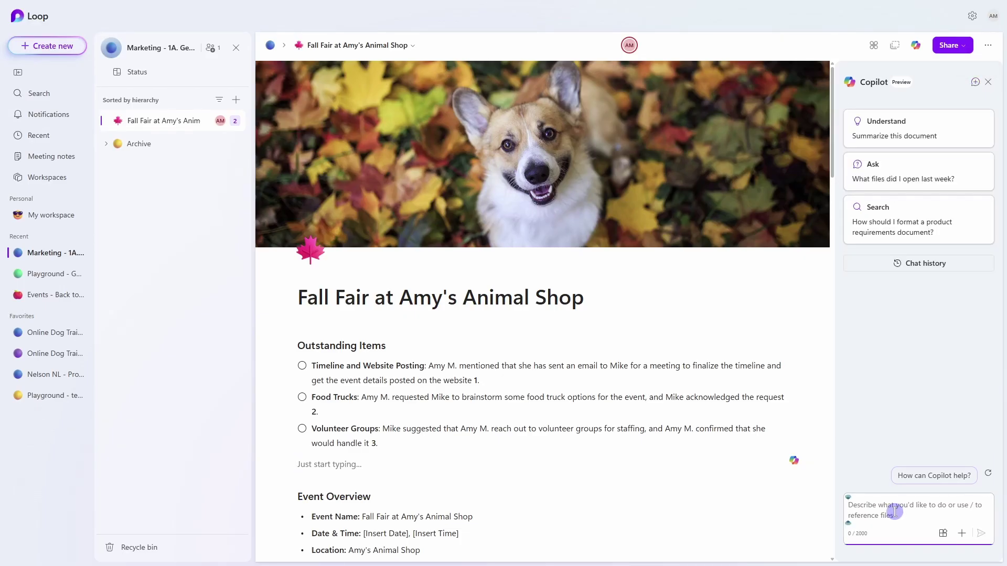
pyautogui.write('draft the event timeline verbatim from')
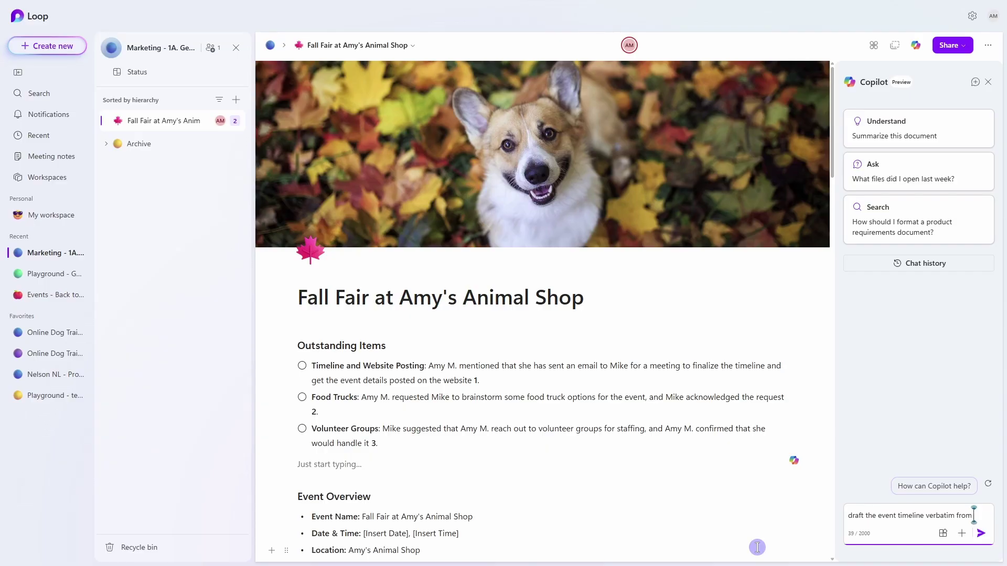
pyautogui.write('/t')
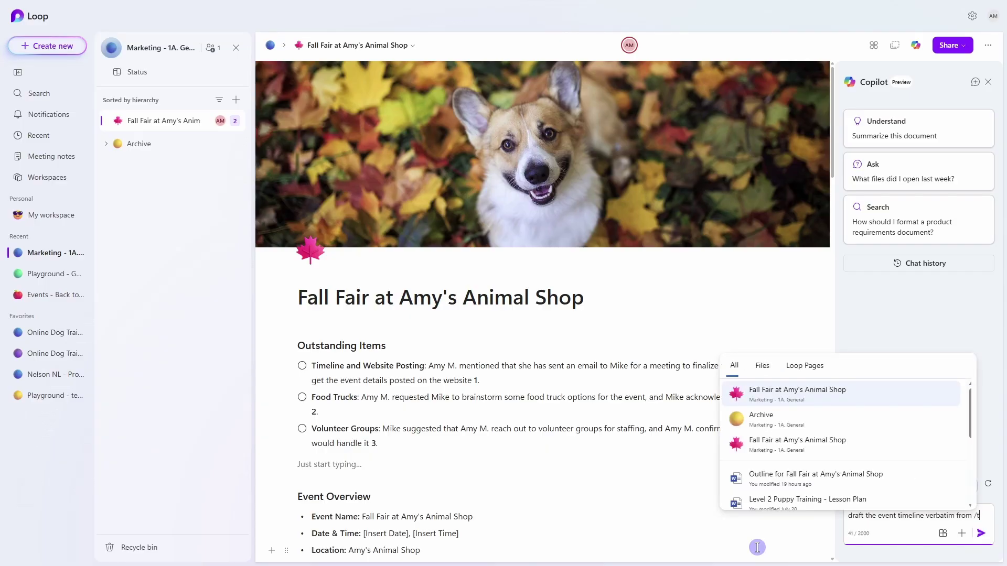
pyautogui.write('imeline')
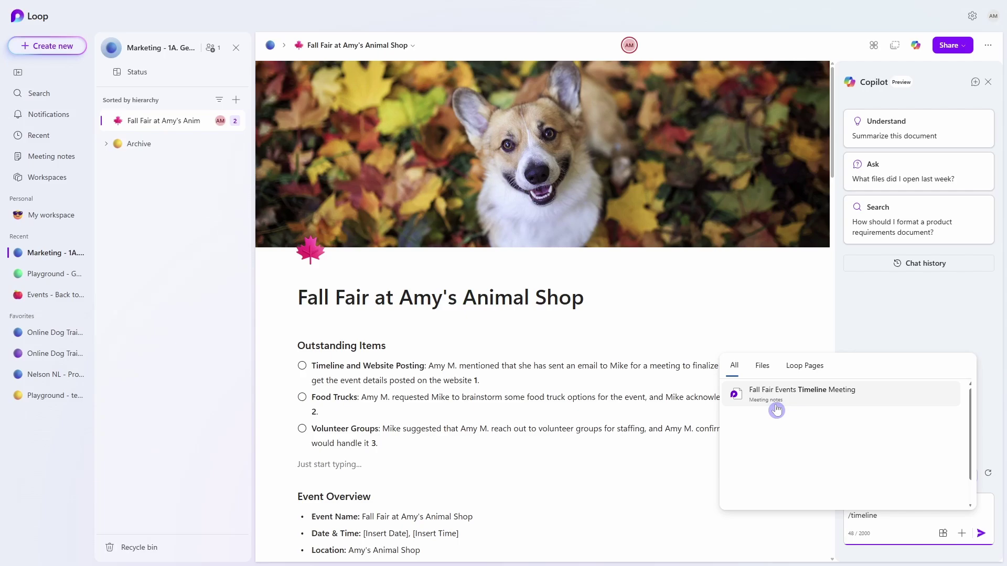
pyautogui.click(864, 401)
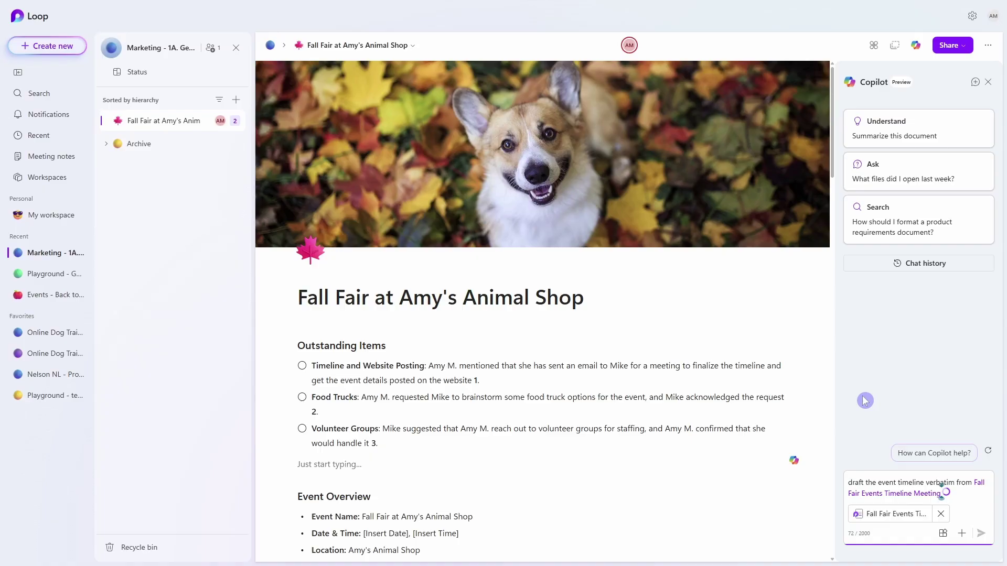
pyautogui.press('Return')
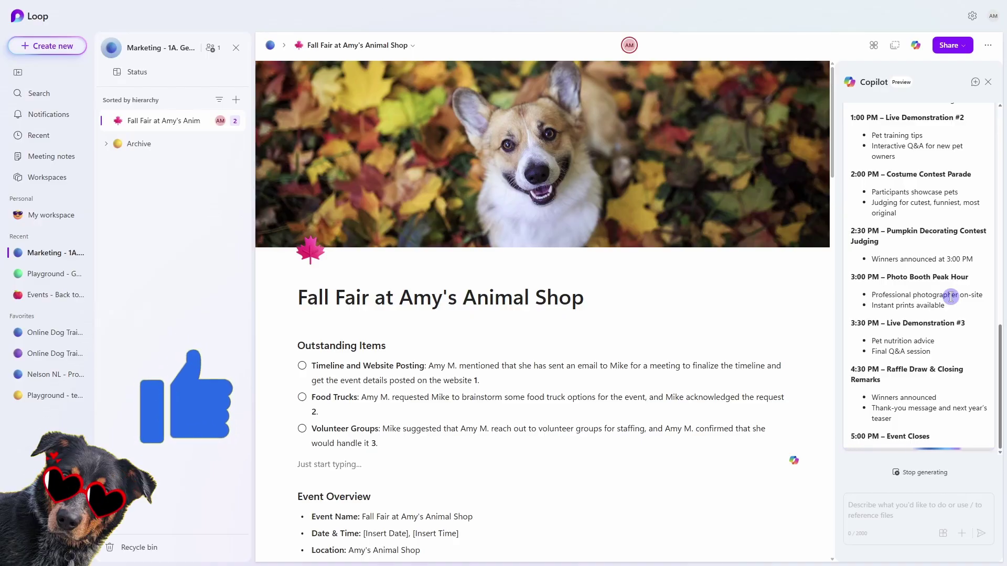
pyautogui.scroll(-1, 951, 302)
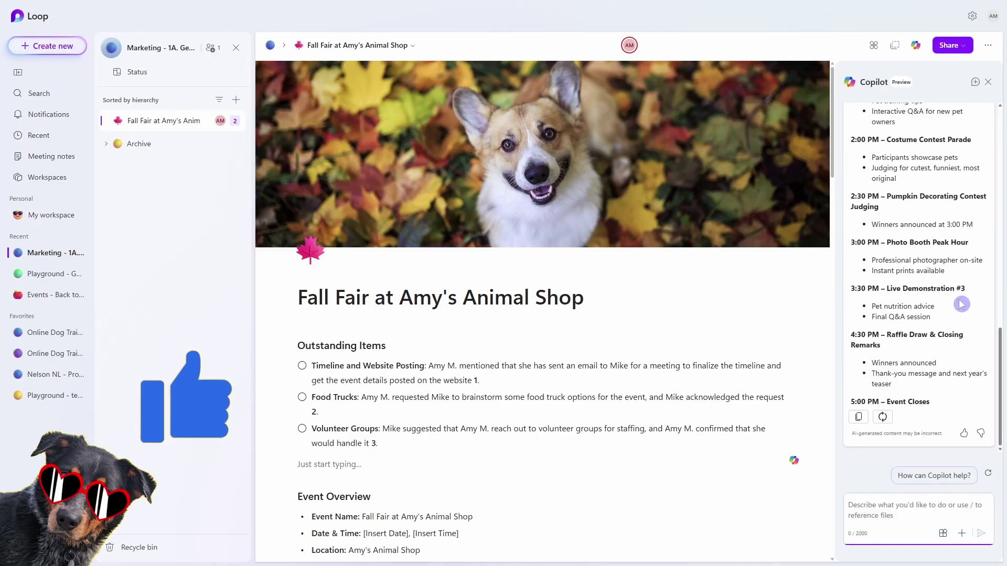
pyautogui.click(859, 418)
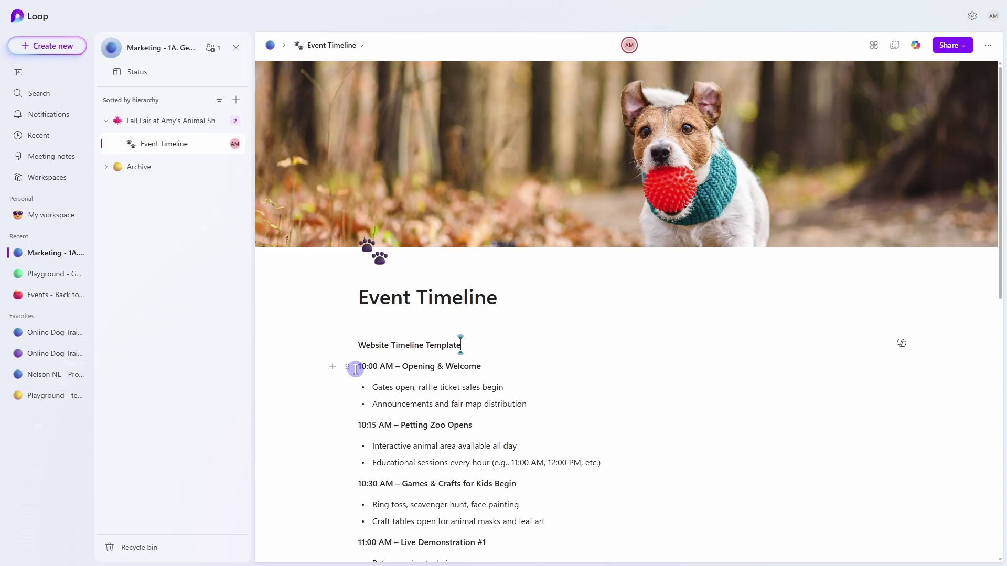
# Select the timeline from 10:00 AM – Opening & Welcome through 5:00 PM – Event Closes.
pyautogui.moveTo(356, 368); pyautogui.dragTo(510, 515)
pyautogui.scroll(-3, 483, 434)
pyautogui.scroll(-7, 524, 429)
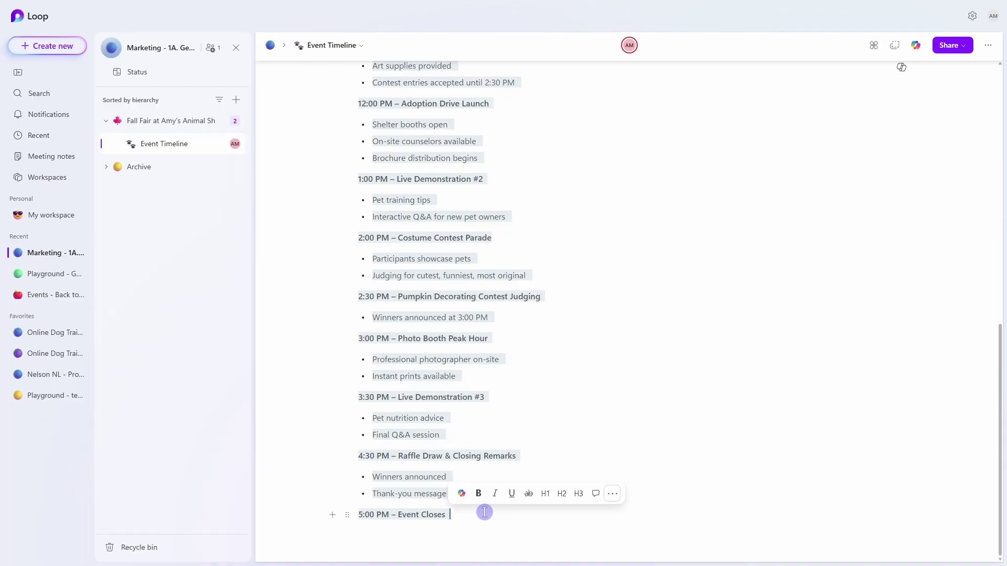
# Rewrite the timeline with Copilot as a table with Time, Event, Location and Description headers.
pyautogui.click(461, 494)
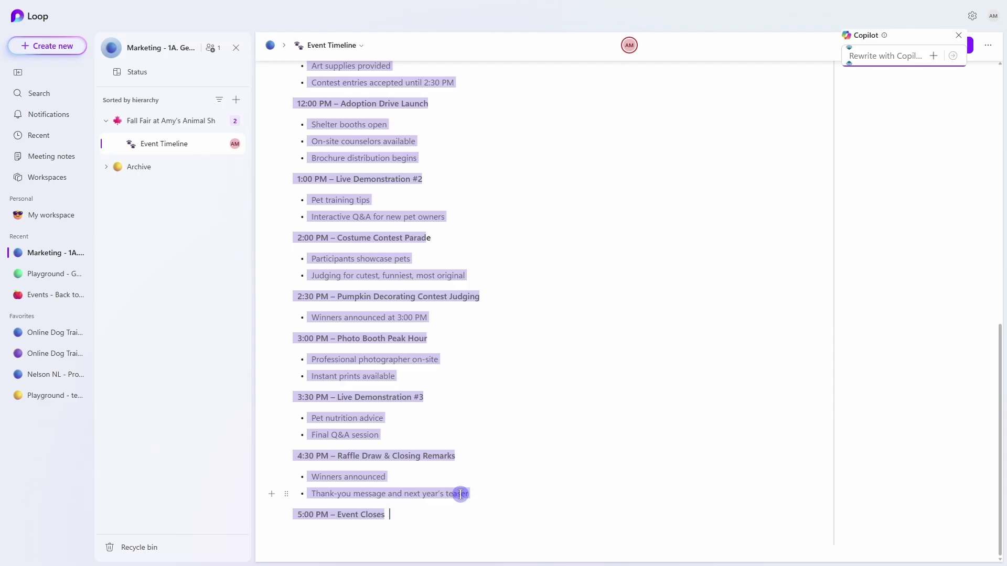
pyautogui.hotkey('ctrl', 'v')
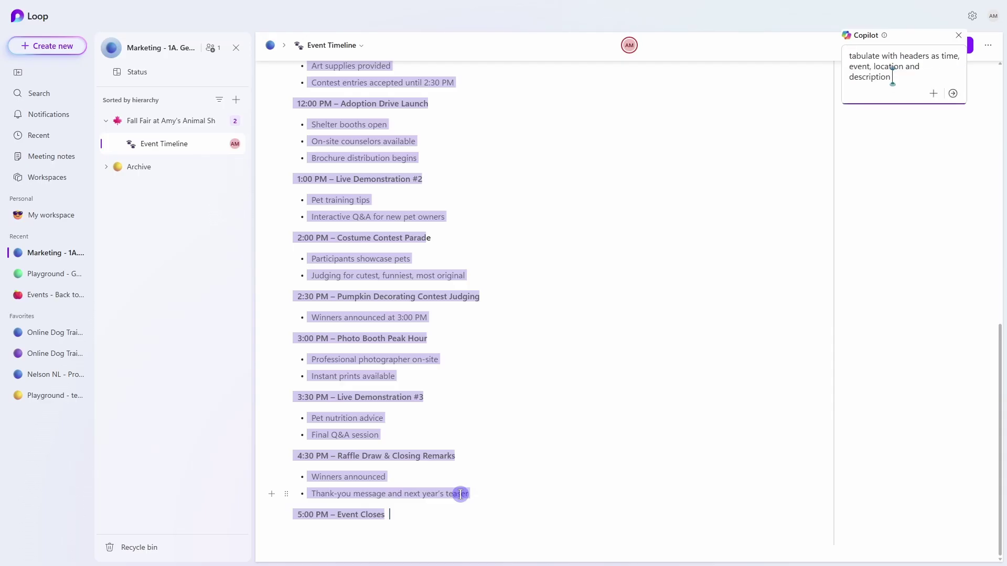
pyautogui.press('Return')
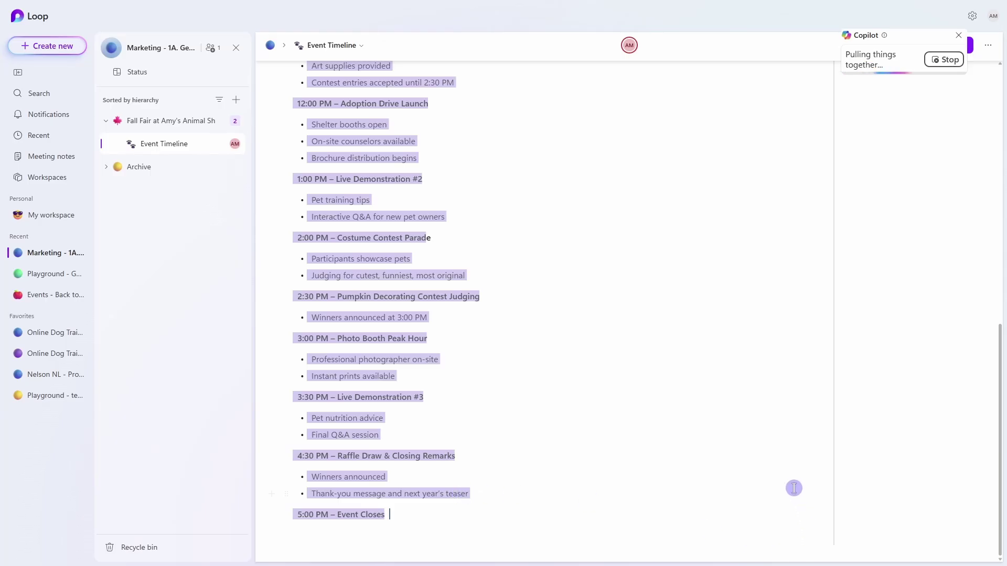
pyautogui.scroll(6, 792, 486)
pyautogui.scroll(3, 792, 486)
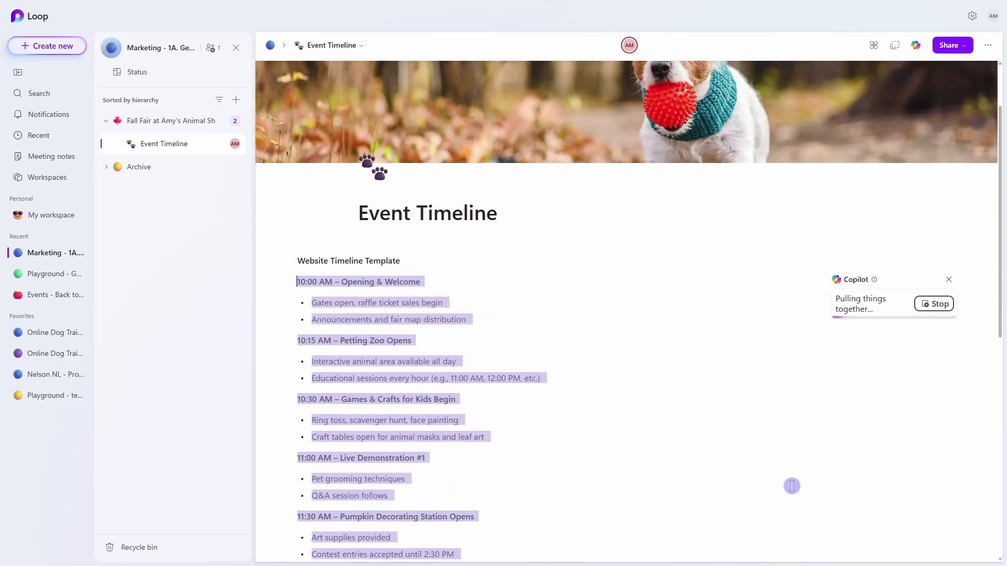
pyautogui.scroll(2, 792, 486)
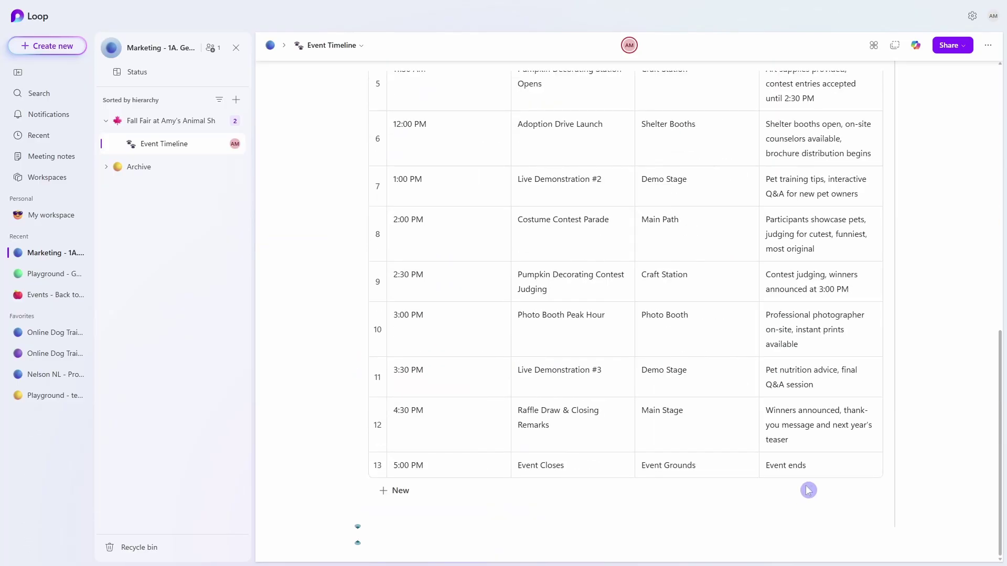
pyautogui.scroll(10, 958, 449)
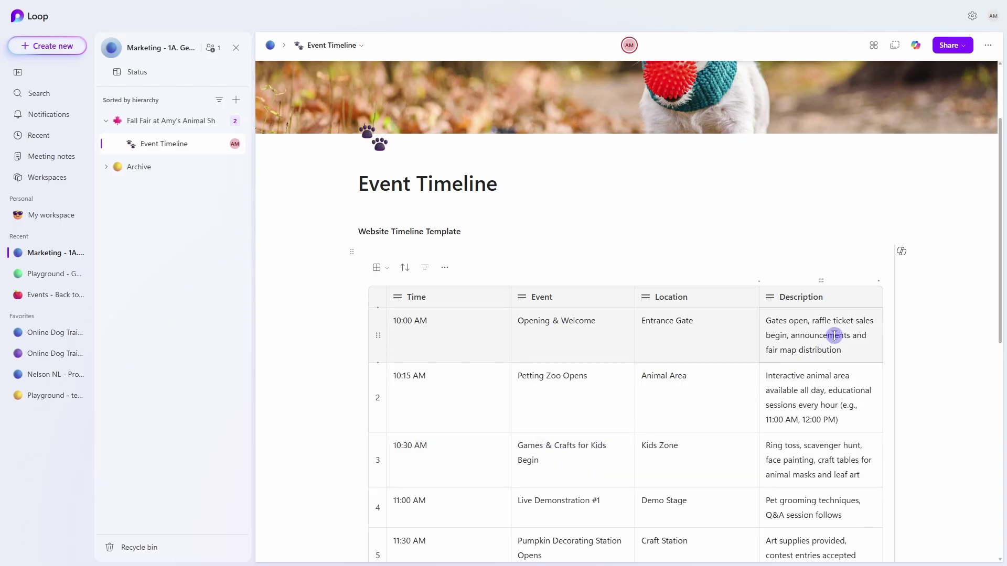
pyautogui.scroll(2, 539, 368)
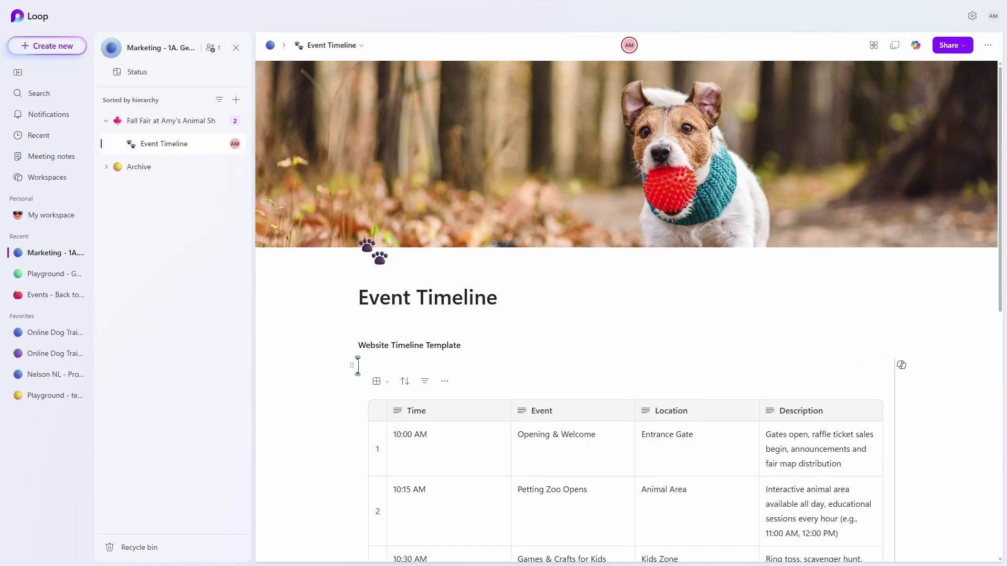
pyautogui.moveTo(995, 268); pyautogui.dragTo(996, 344)
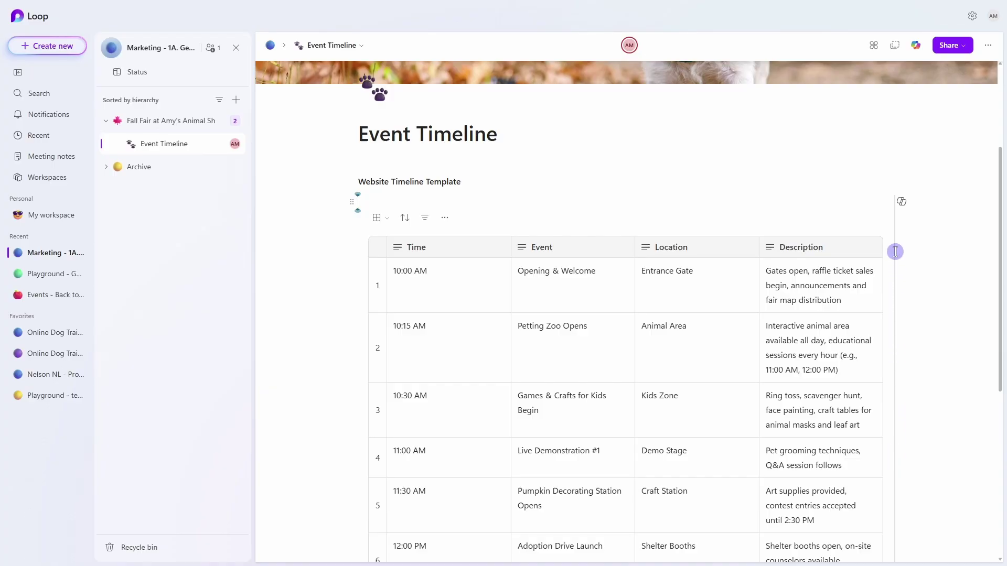
pyautogui.click(902, 206)
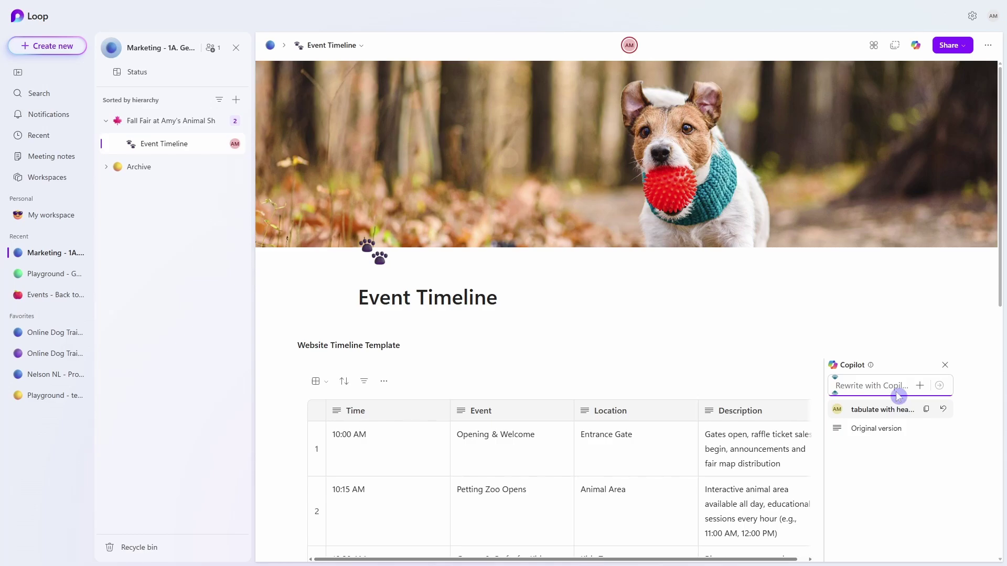
pyautogui.write('bold the event column')
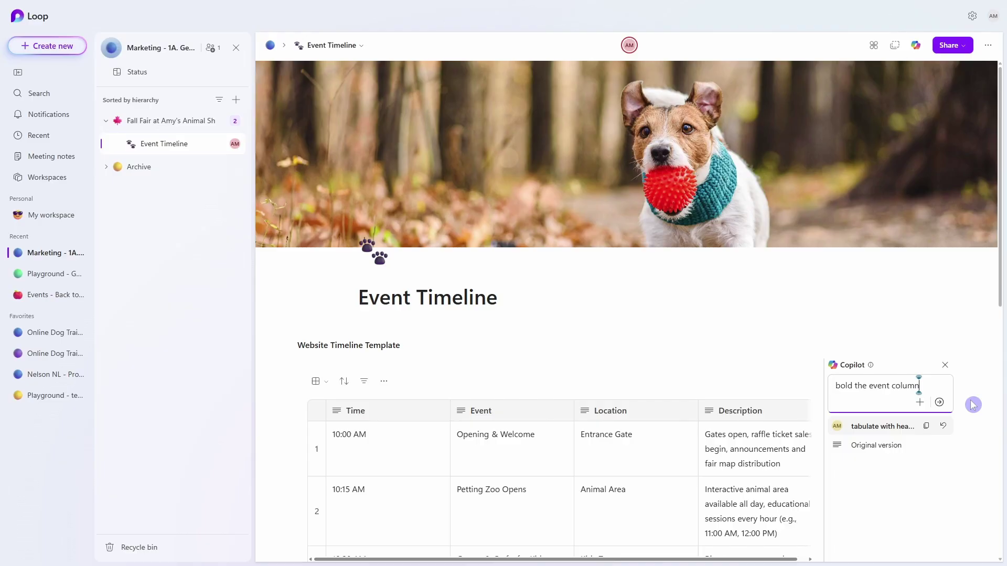
pyautogui.press('Return')
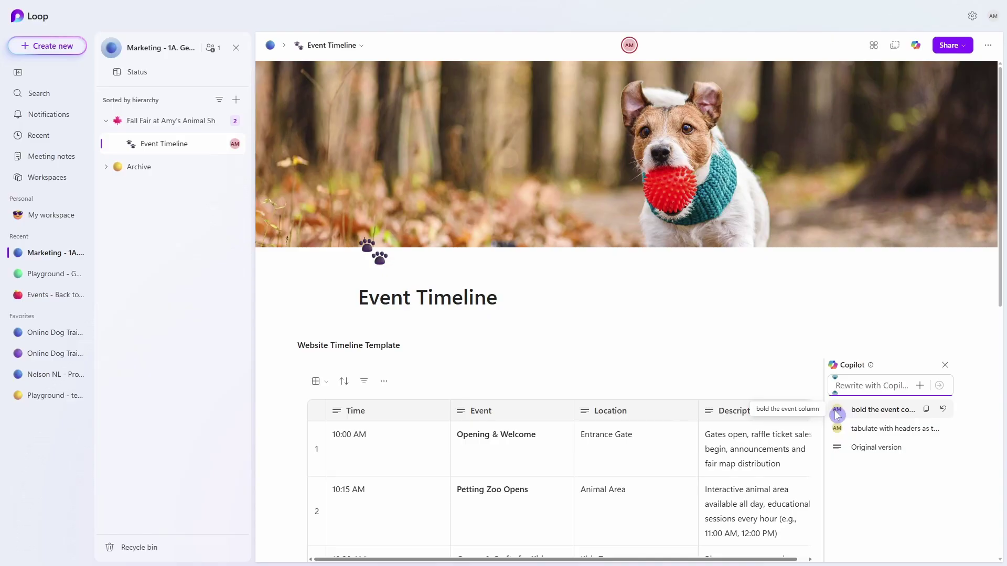
pyautogui.click(883, 428)
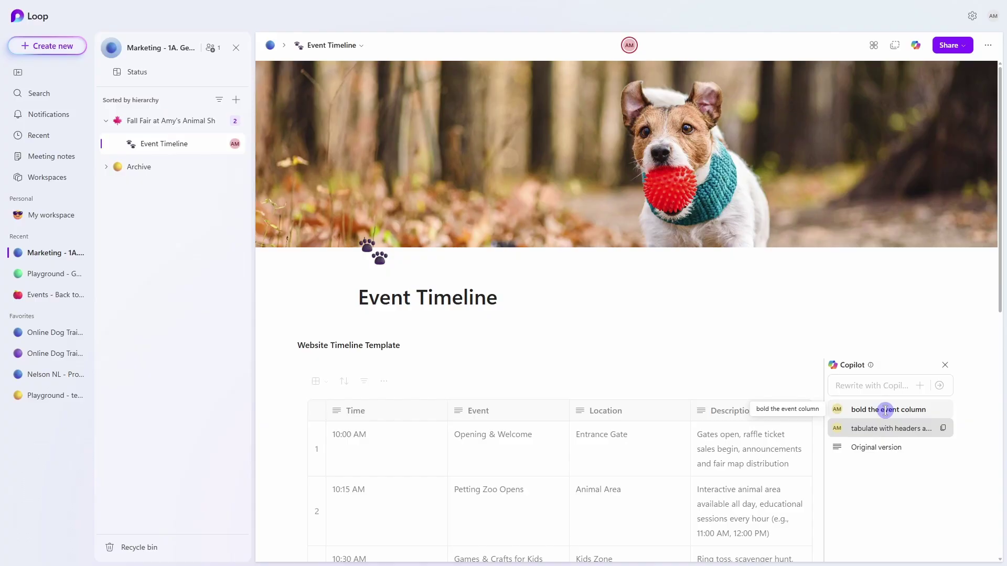
pyautogui.click(889, 411)
pyautogui.click(942, 409)
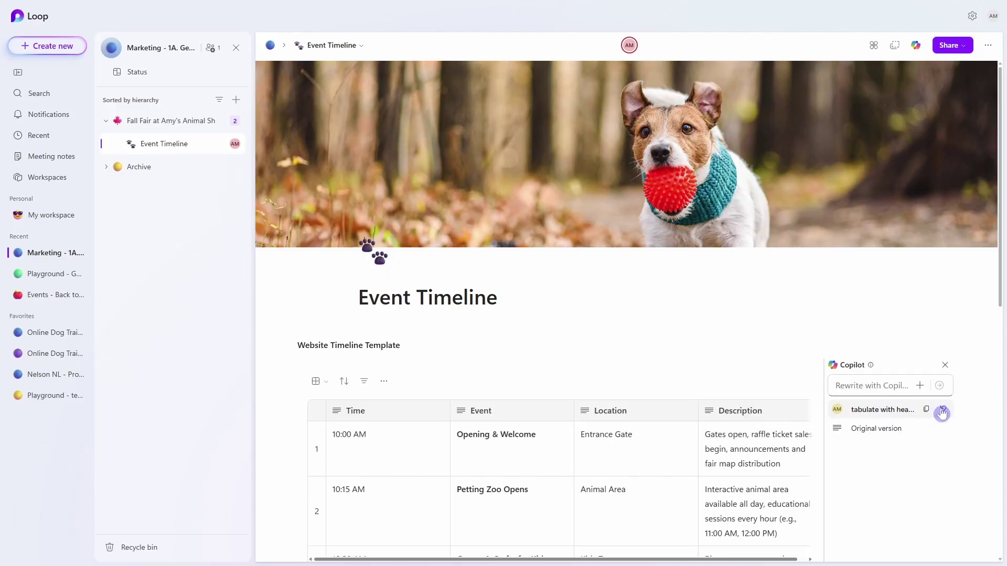
pyautogui.click(975, 445)
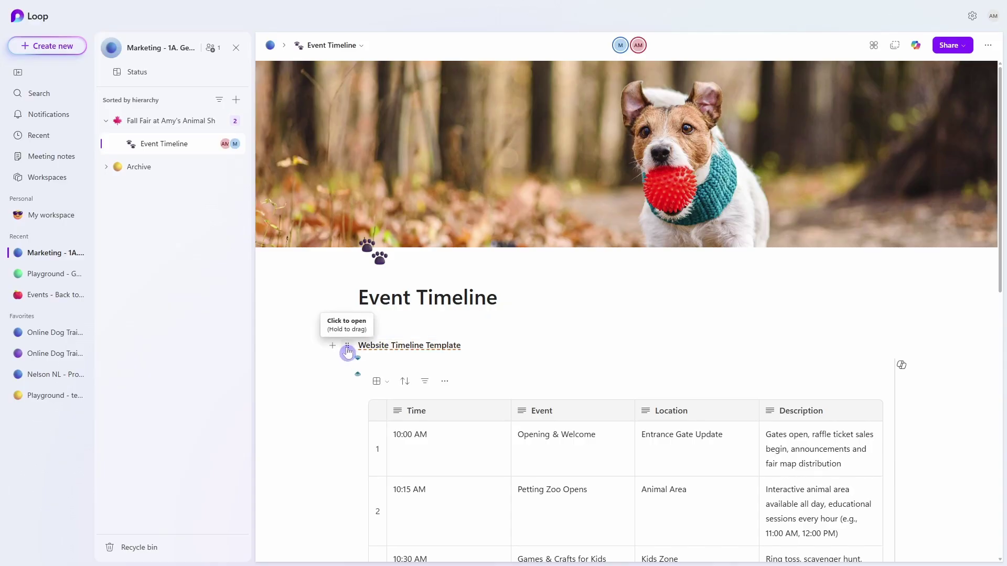
pyautogui.click(347, 346)
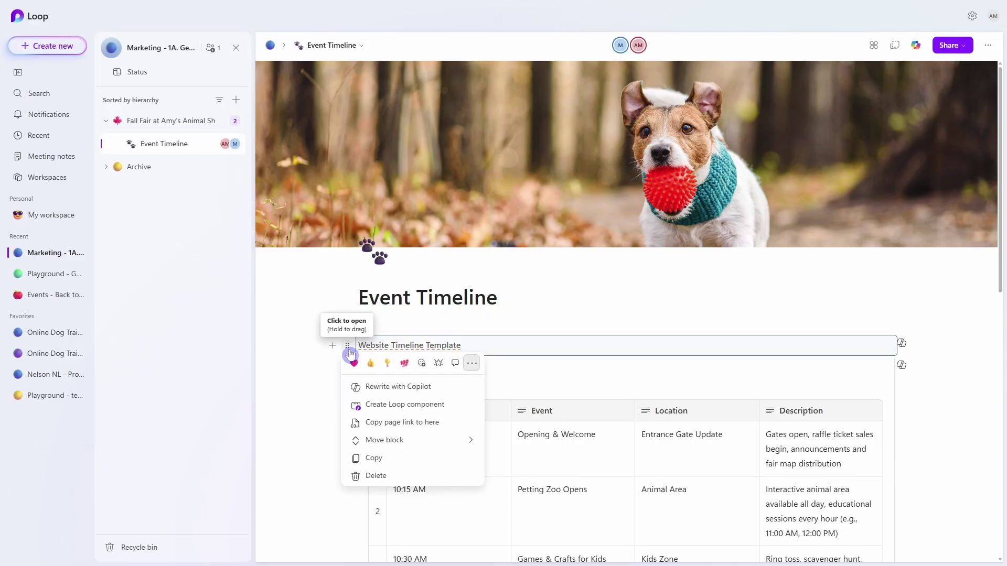
pyautogui.click(456, 363)
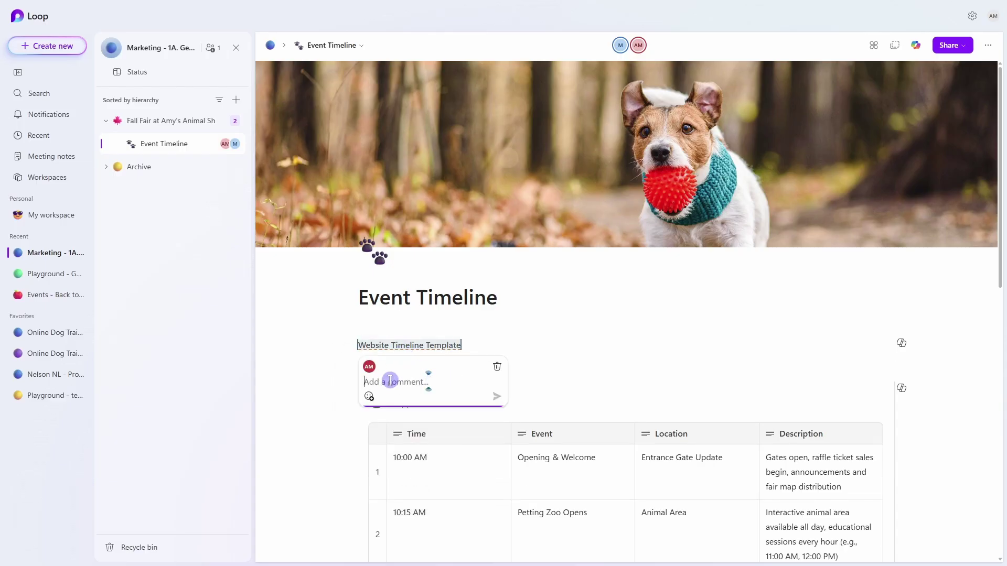
pyautogui.write('@mik')
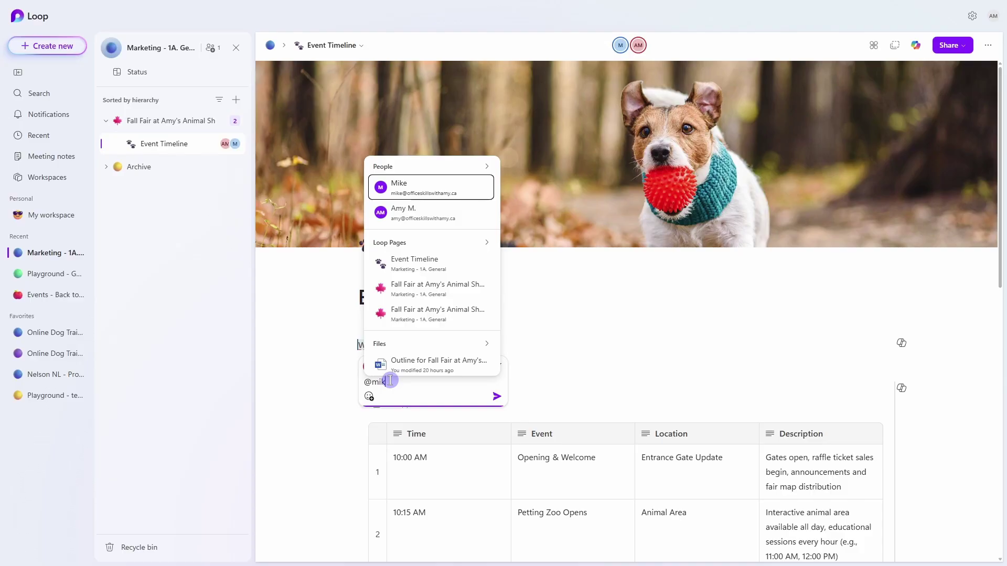
pyautogui.press('Return')
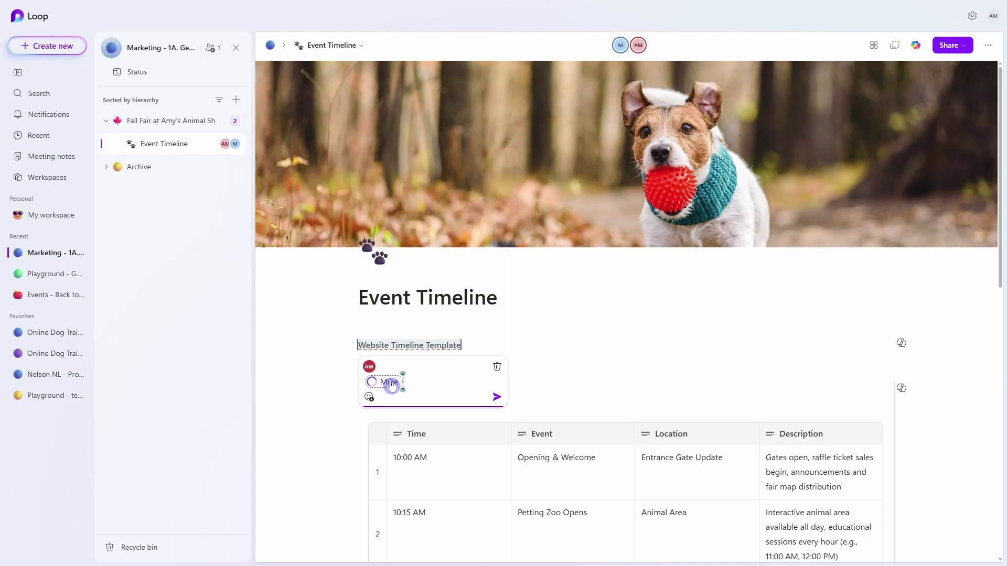
pyautogui.write('lmk if you have any final feedback before I upload to the website.')
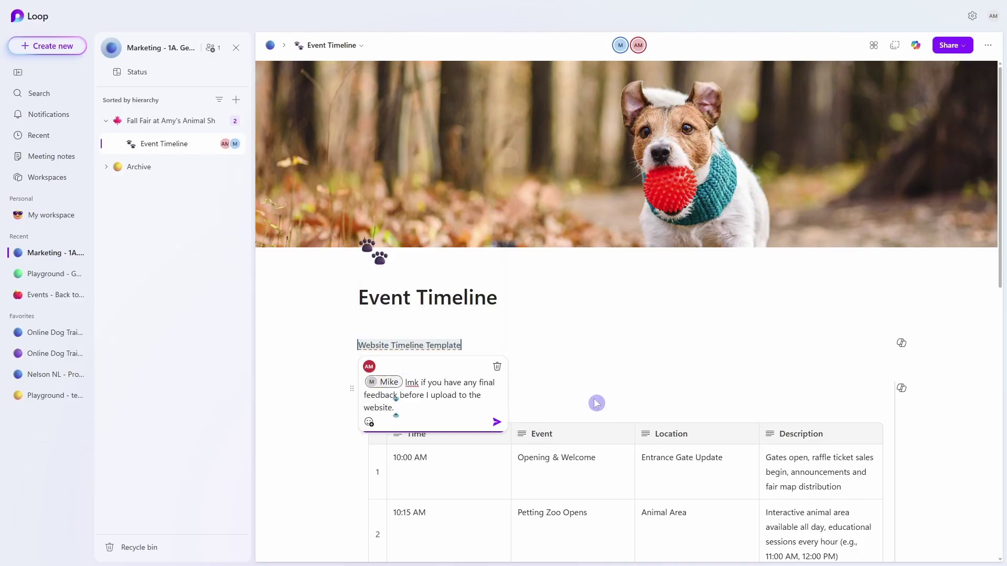
pyautogui.press('Return')
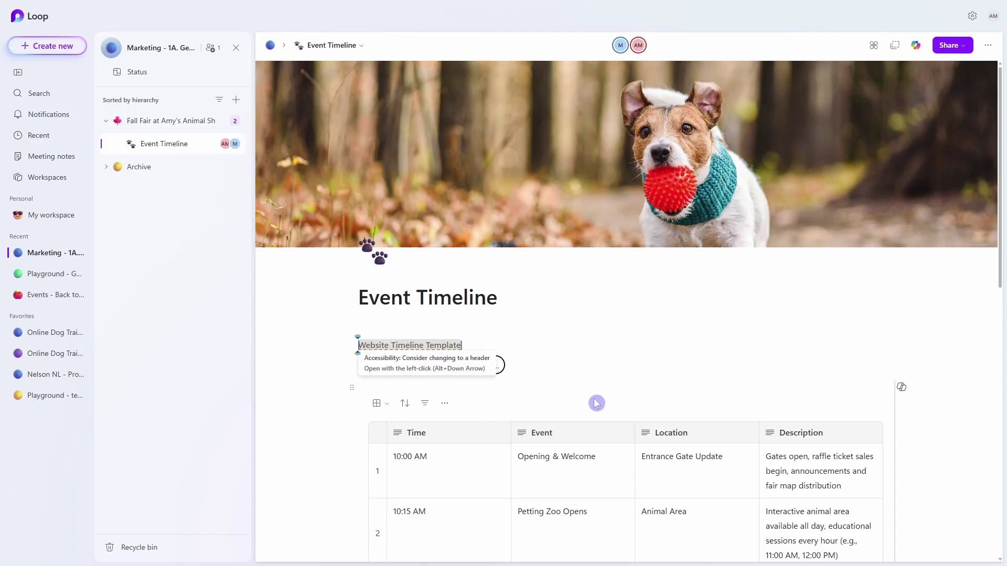
pyautogui.click(593, 394)
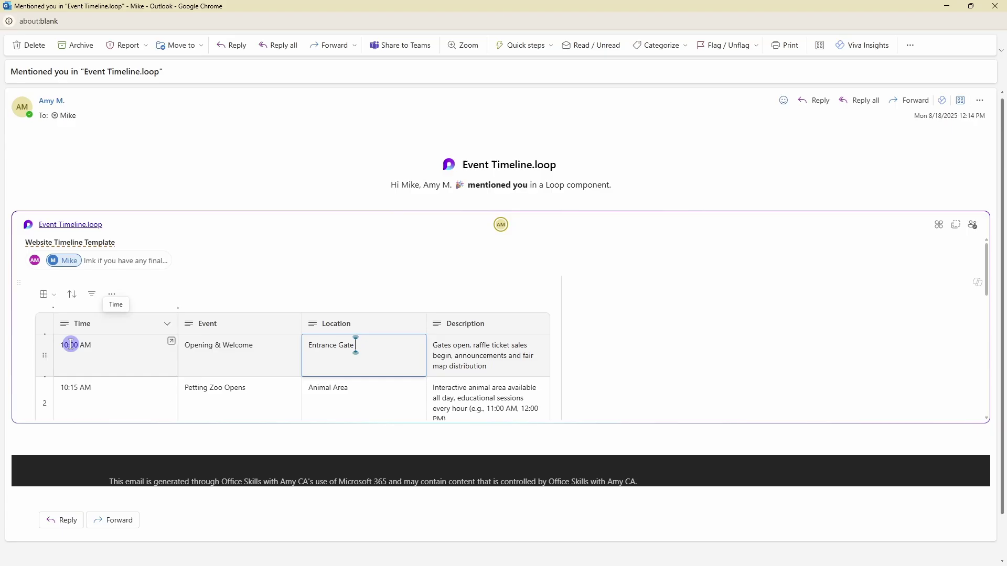
# Append '-Updat' to the Entrance Gate location cell and reply to the mention comment with a heart.
pyautogui.click(366, 347)
pyautogui.write('-Update')
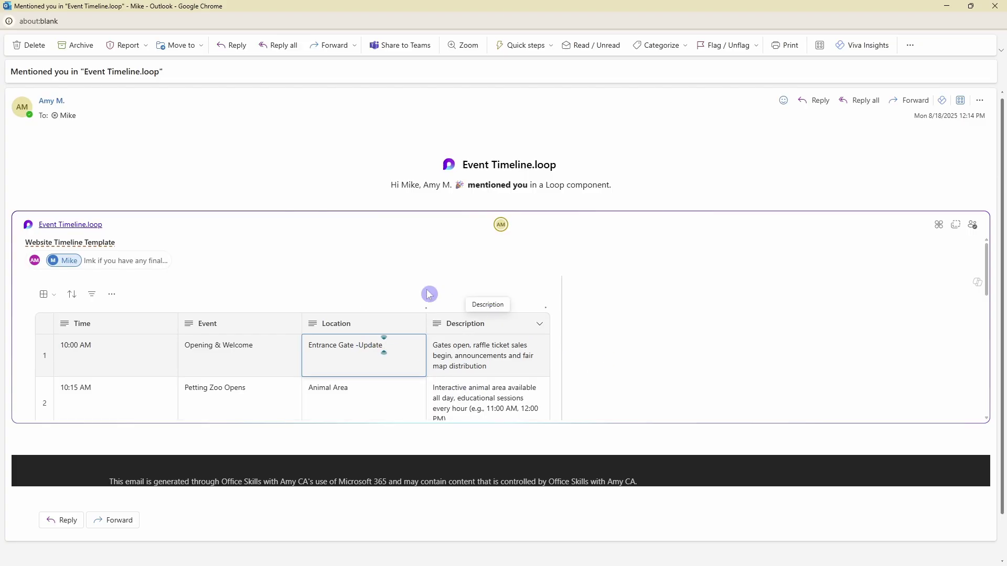
pyautogui.click(129, 264)
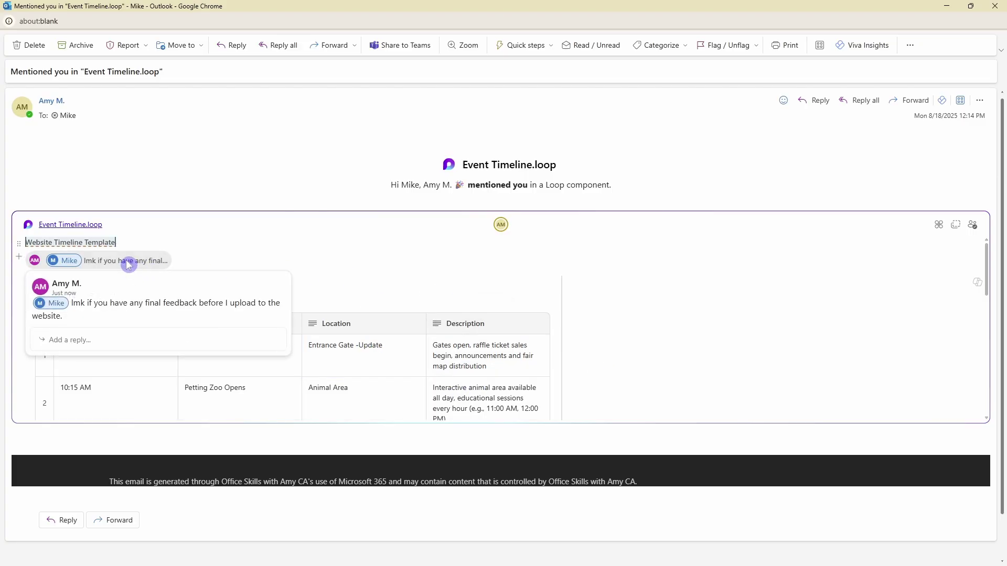
pyautogui.click(68, 340)
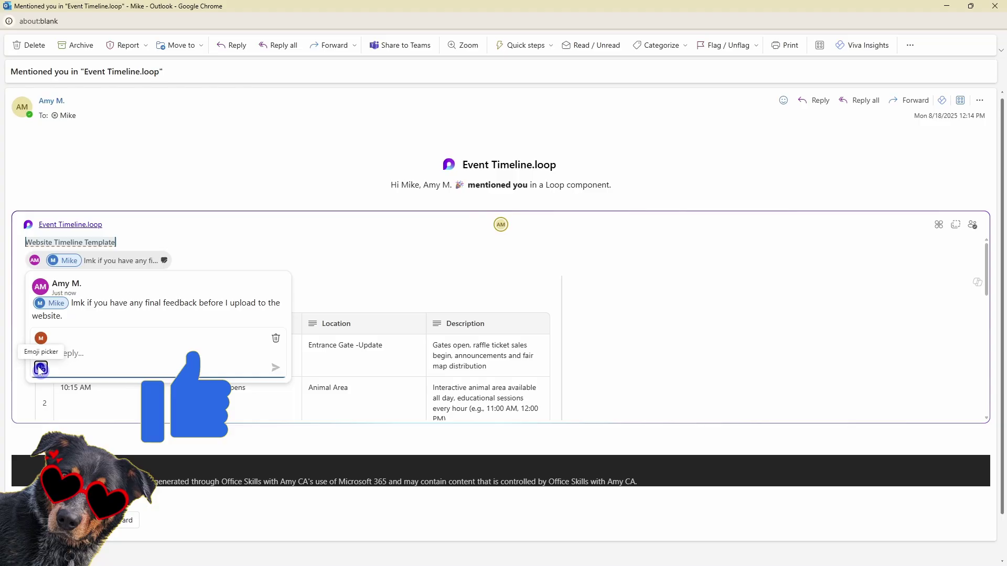
pyautogui.click(40, 369)
pyautogui.click(34, 243)
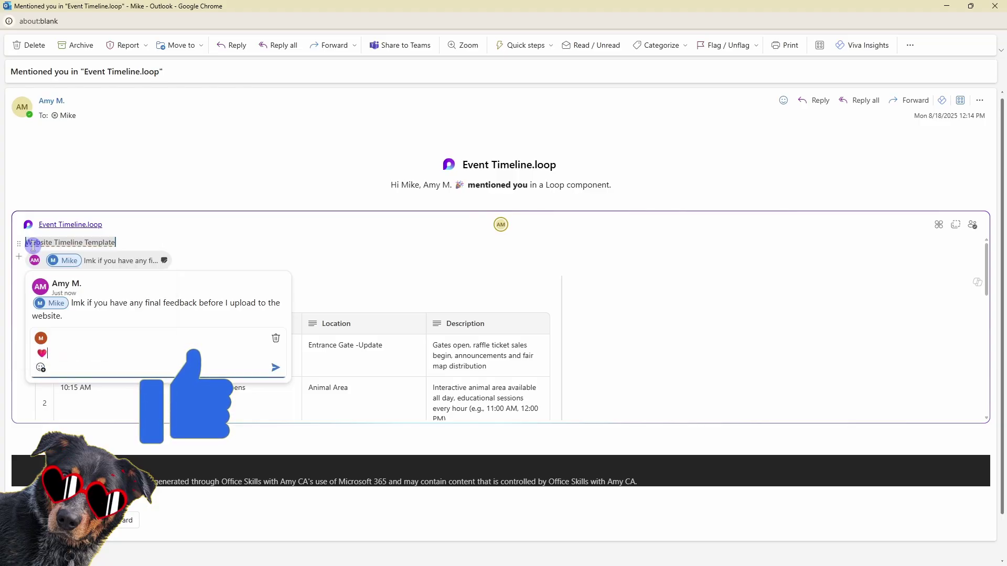
pyautogui.click(277, 368)
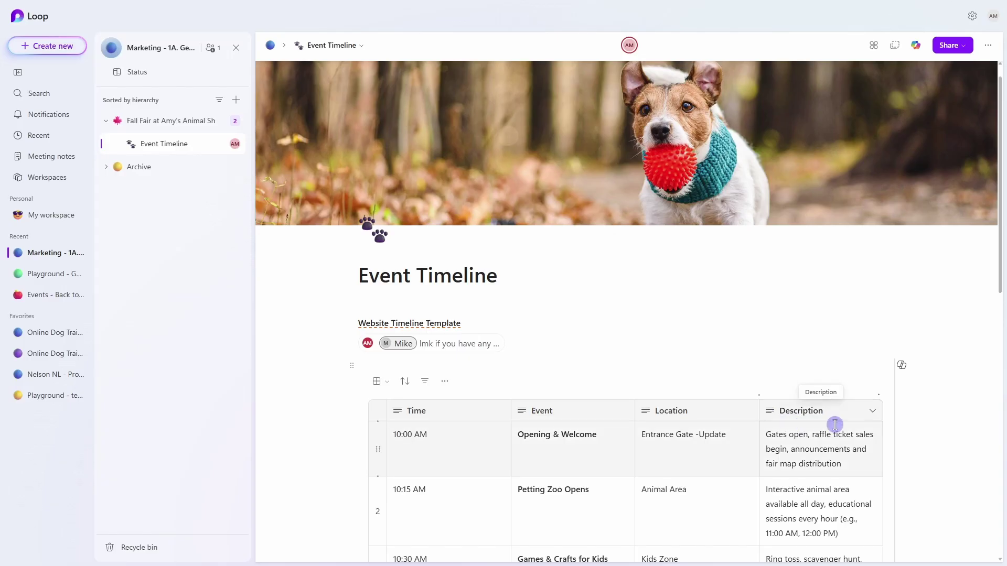
# Have Copilot generate website HTML code for the Event Timeline table and keep the result.
pyautogui.click(901, 365)
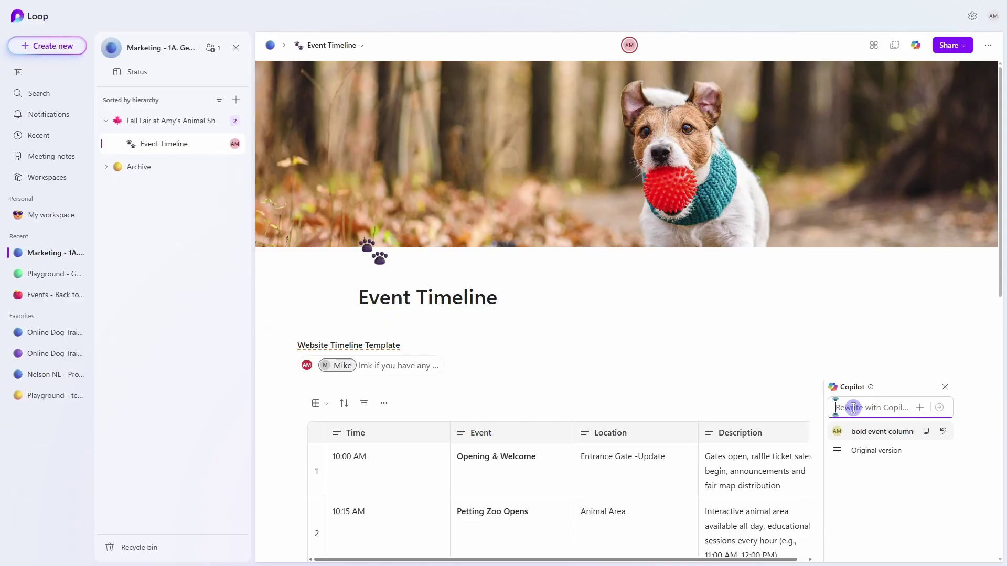
pyautogui.write('generate html code to put the below table on our website')
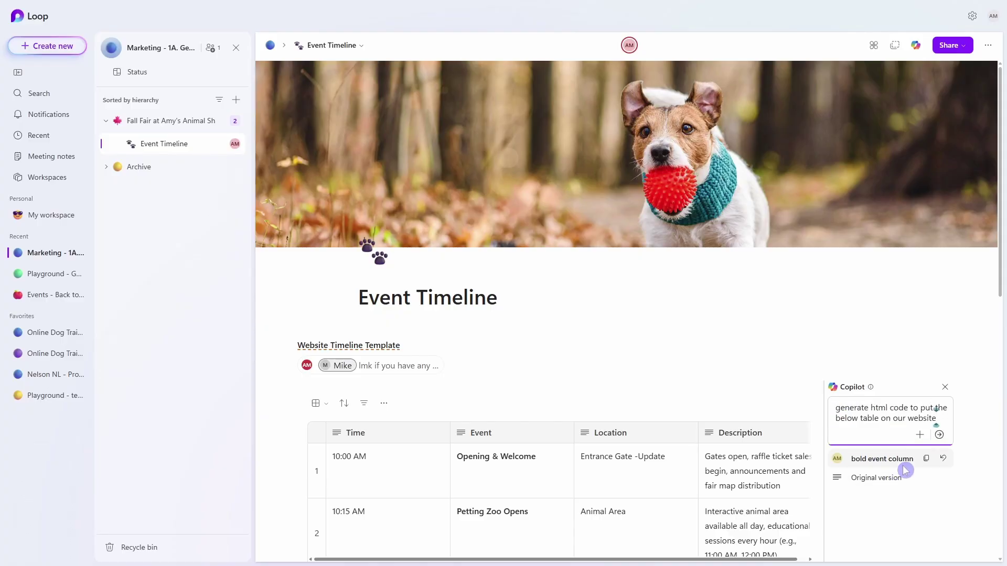
pyautogui.press('Return')
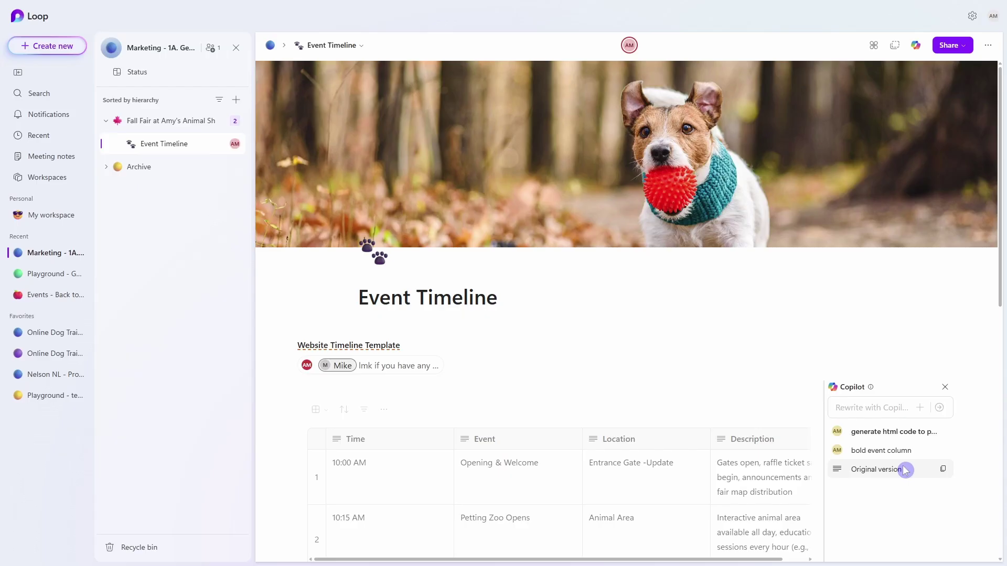
pyautogui.click(906, 470)
# Show the HTML code in a horizontal split above its preview and copy all the code.
pyautogui.scroll(-3, 923, 341)
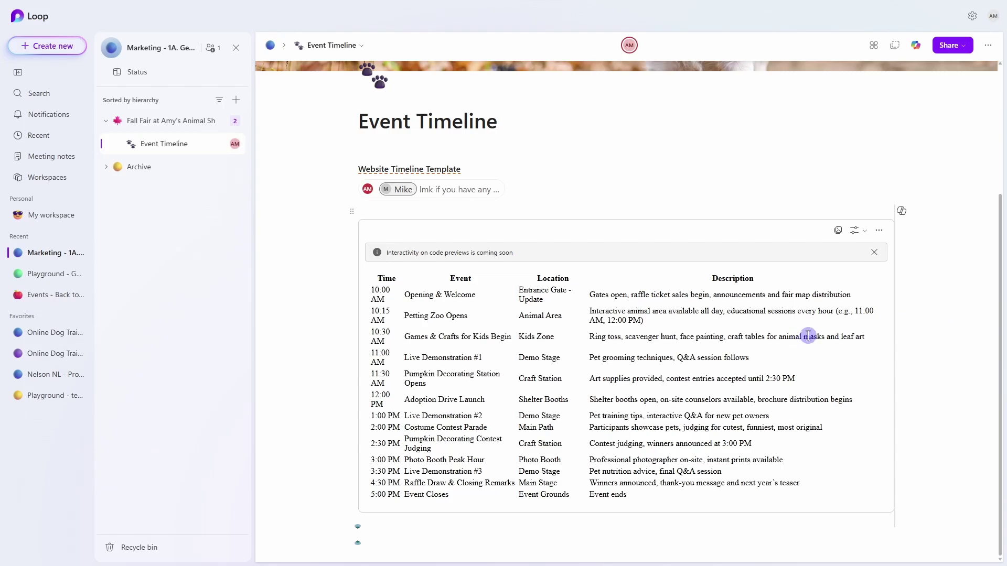
pyautogui.click(855, 232)
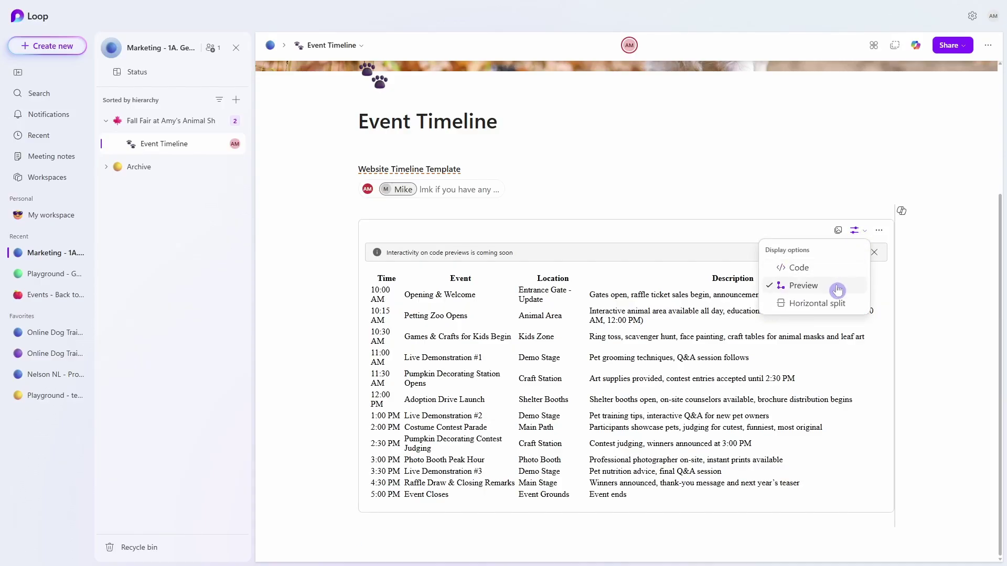
pyautogui.click(834, 304)
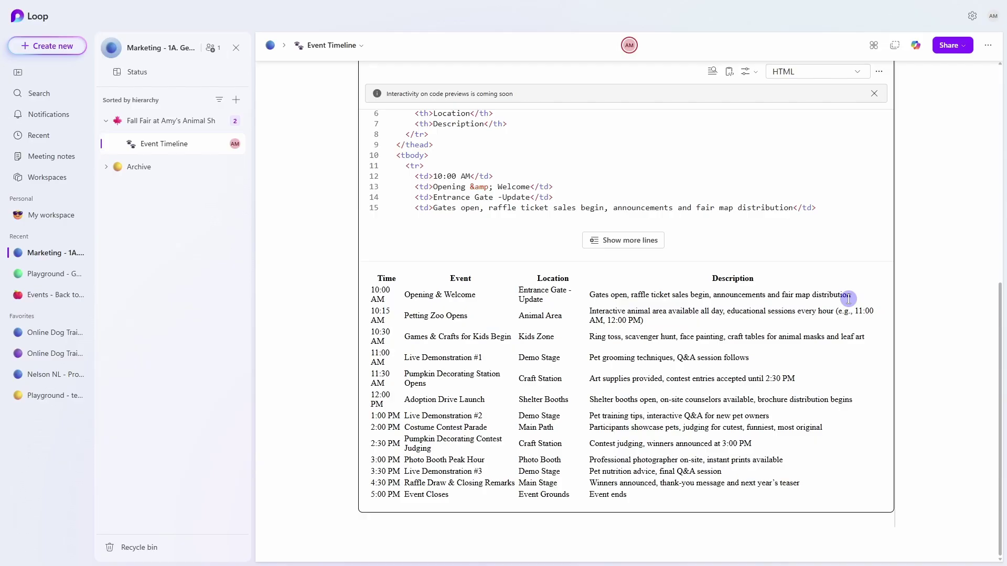
pyautogui.scroll(3, 738, 367)
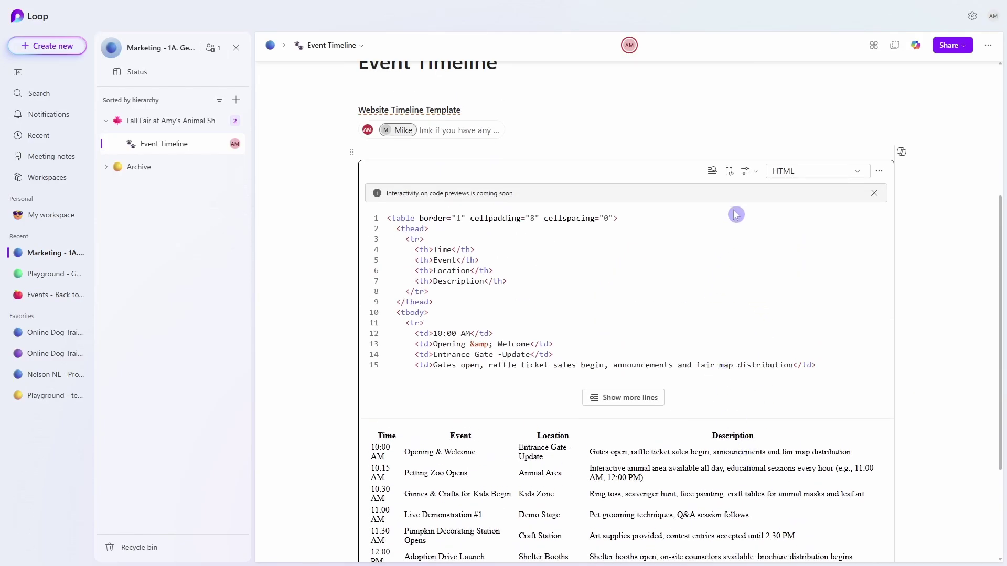
pyautogui.click(730, 173)
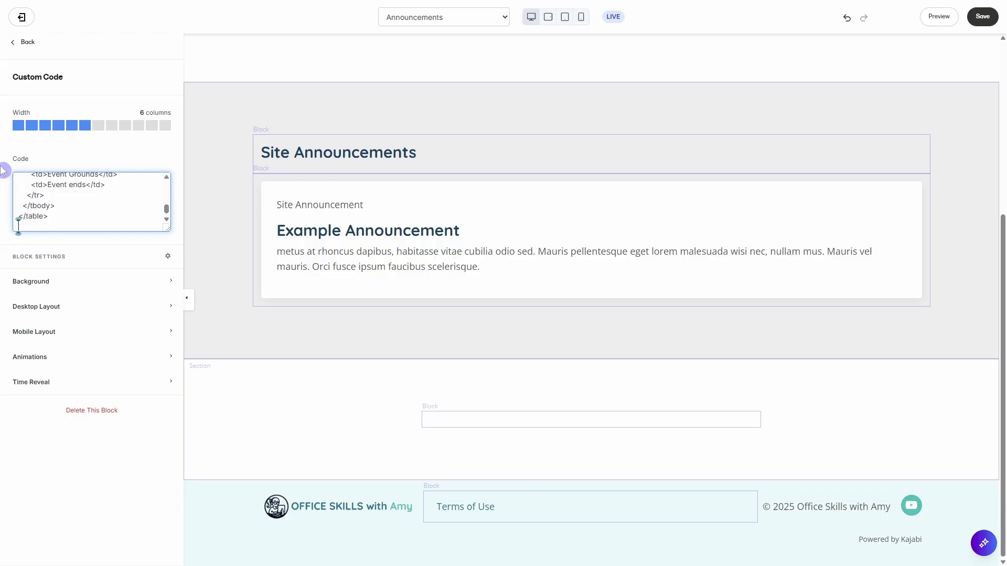
pyautogui.scroll(-5, 984, 283)
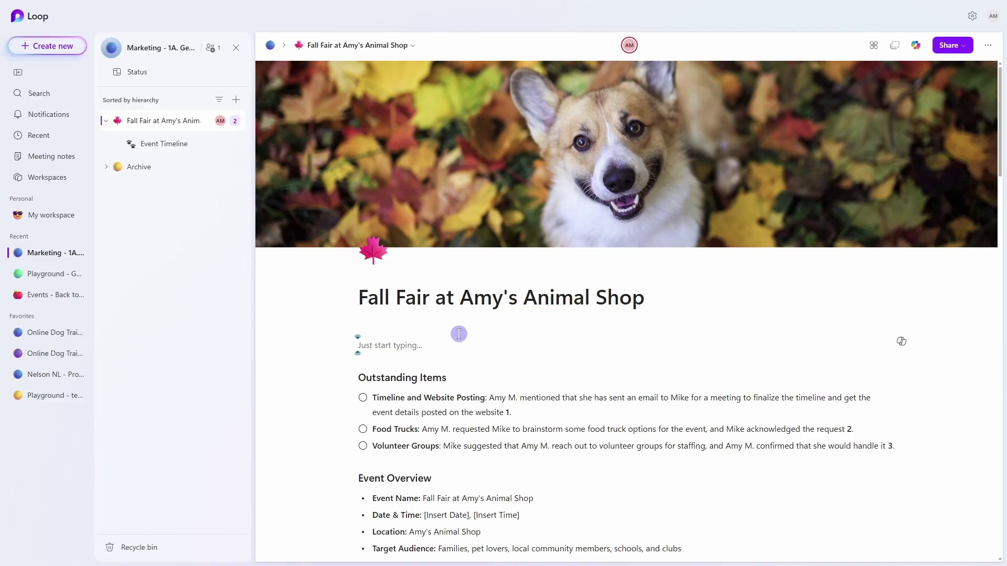
# Use /sum to insert Copilot's eight-bullet Summarize page draft at the top of Fall Fair.
pyautogui.write('/')
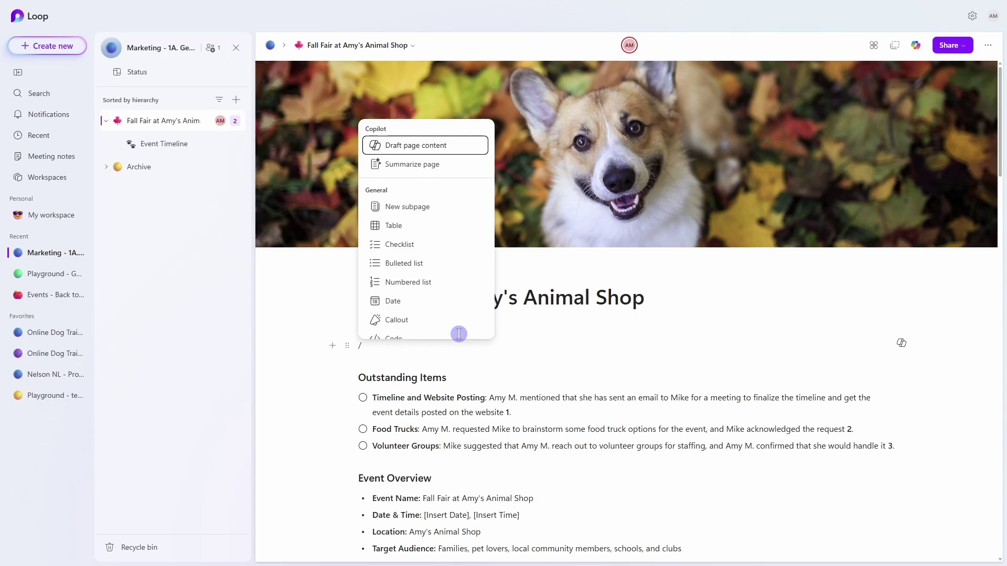
pyautogui.write('sum')
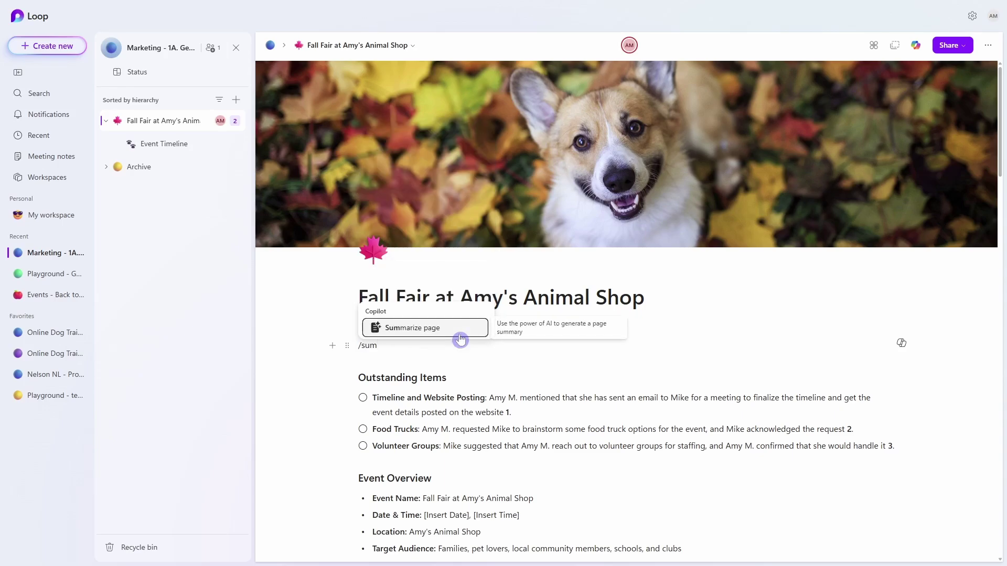
pyautogui.click(461, 334)
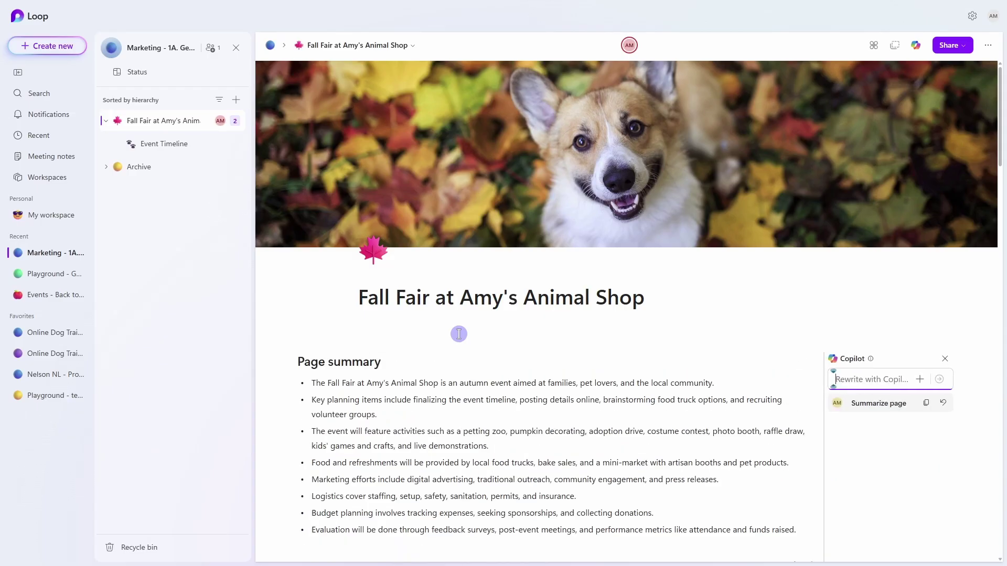
pyautogui.scroll(-2, 486, 479)
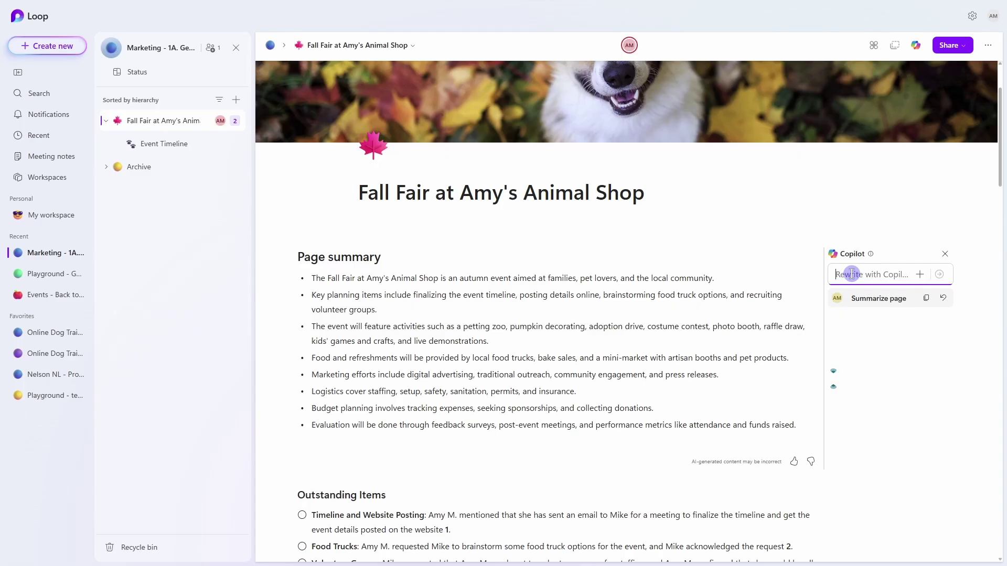
pyautogui.click(738, 344)
pyautogui.scroll(2, 739, 345)
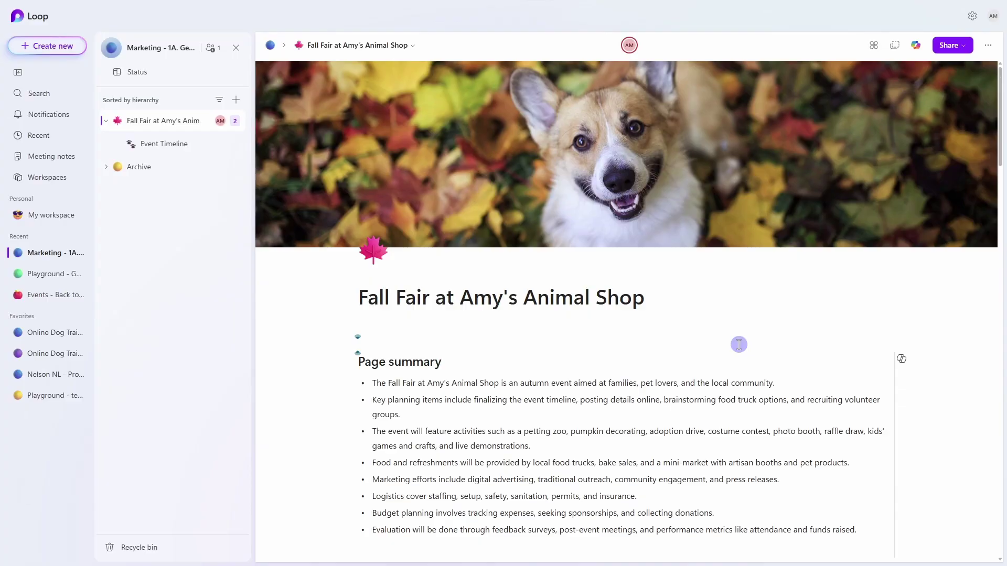
# Create a new Copilot recap filtered to Last hour and Me, and post it to the Recap list.
pyautogui.click(989, 48)
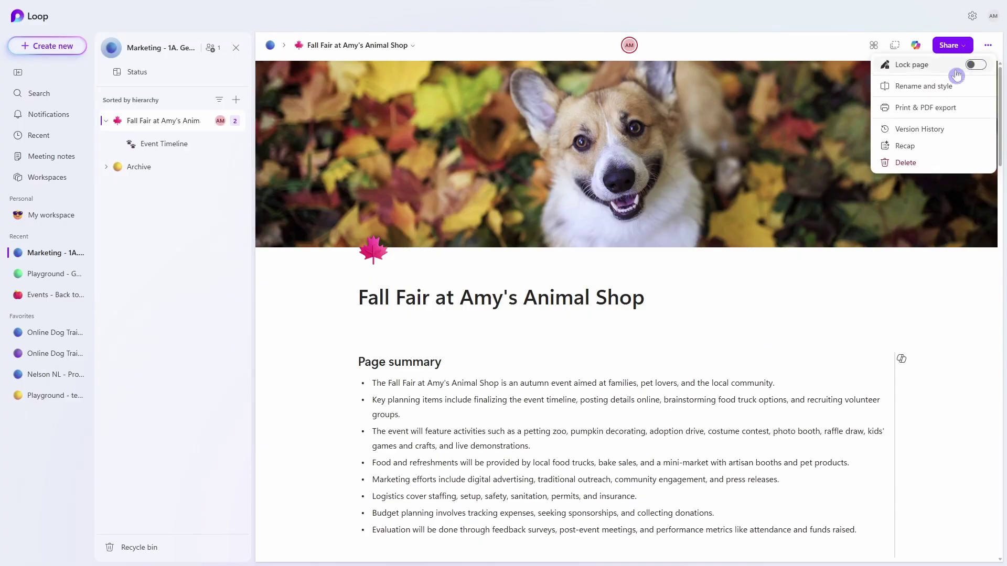
pyautogui.click(936, 148)
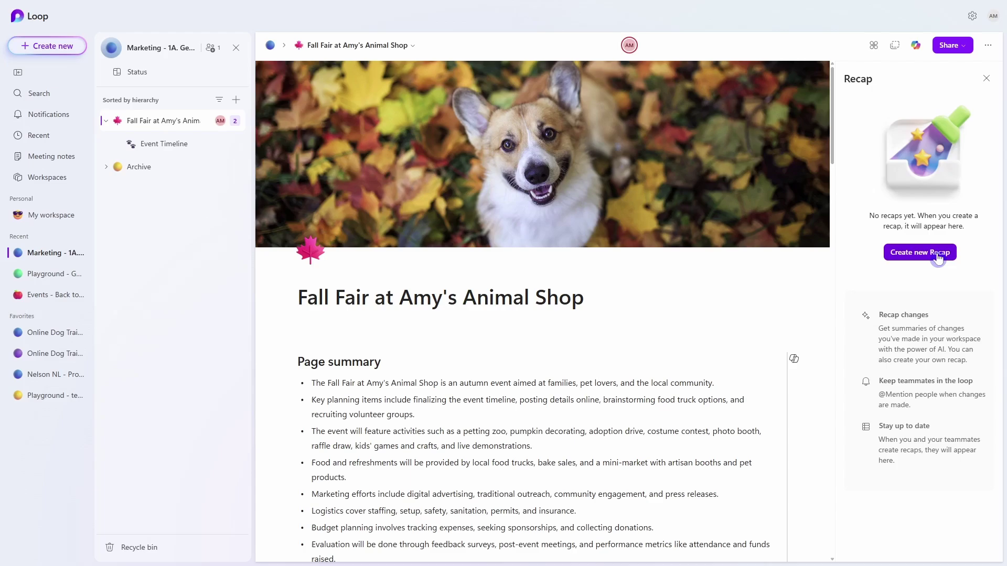
pyautogui.click(937, 253)
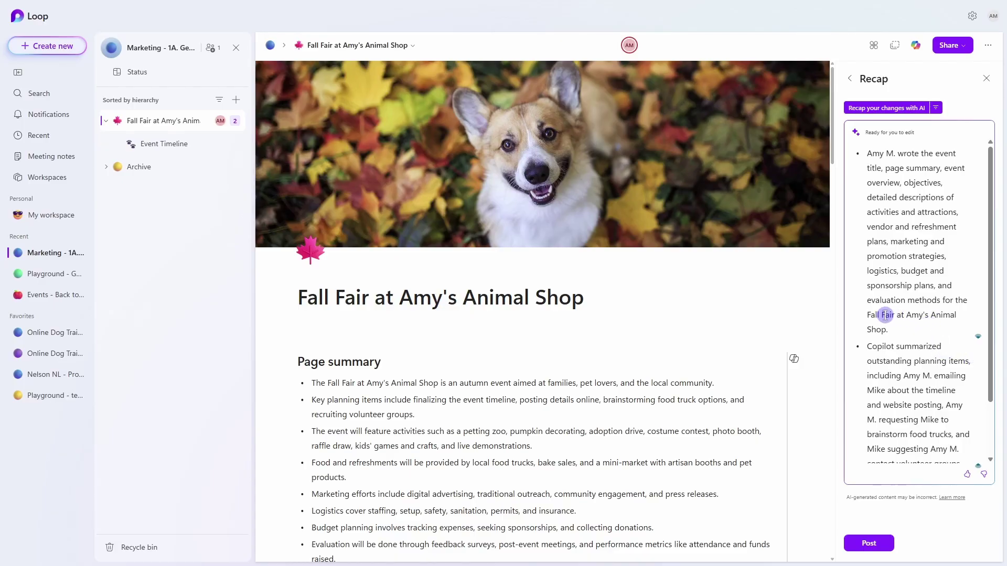
pyautogui.click(936, 108)
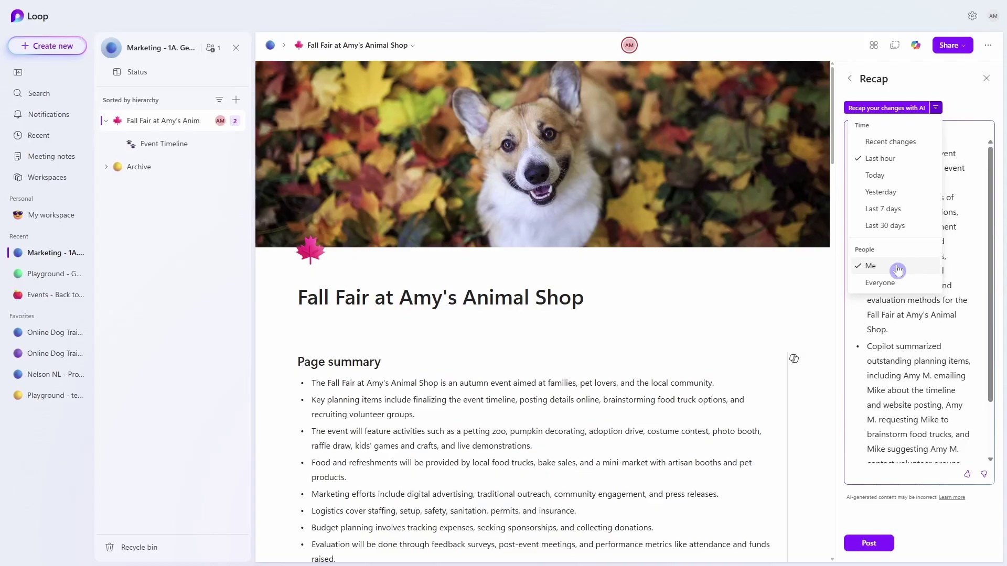
pyautogui.click(886, 109)
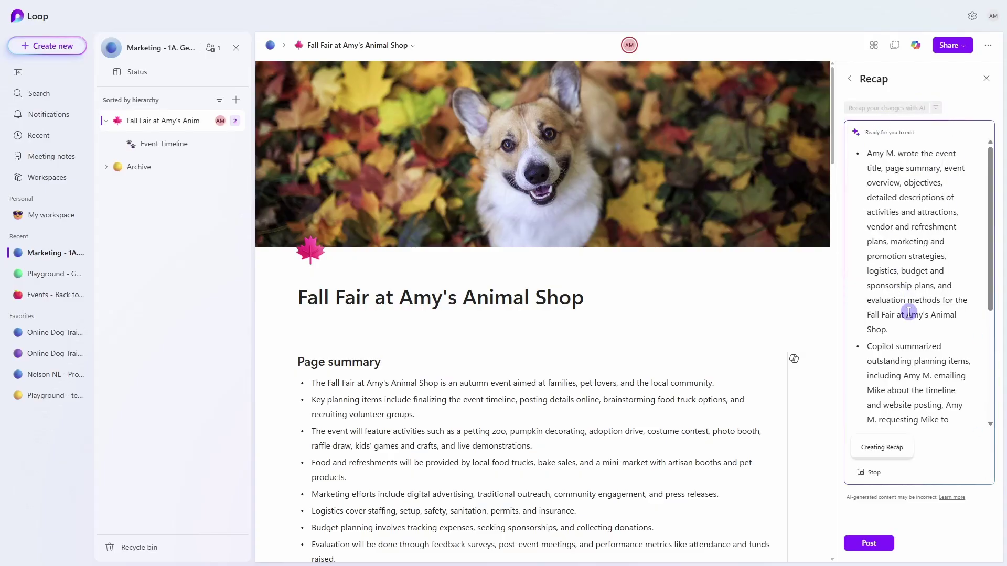
pyautogui.click(869, 543)
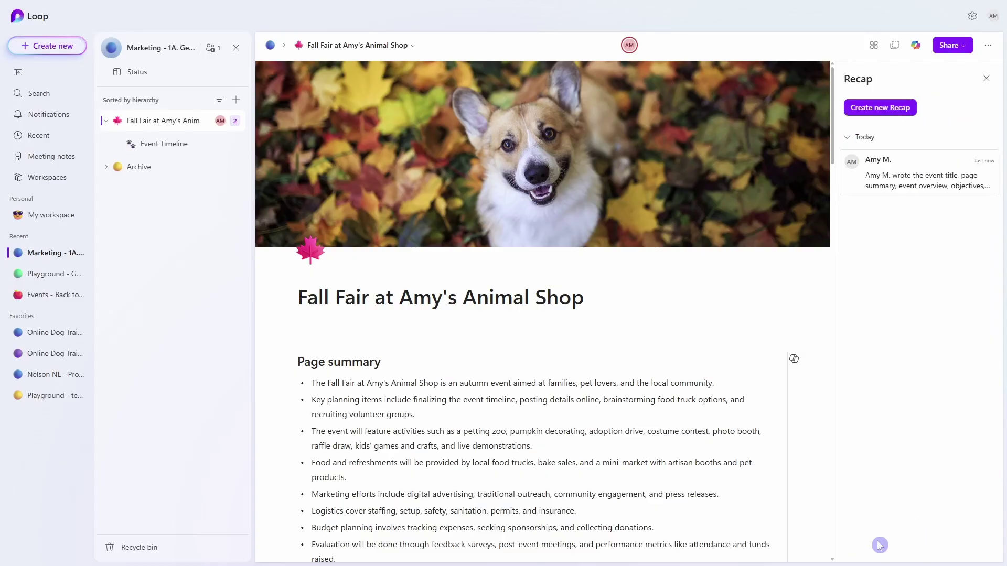